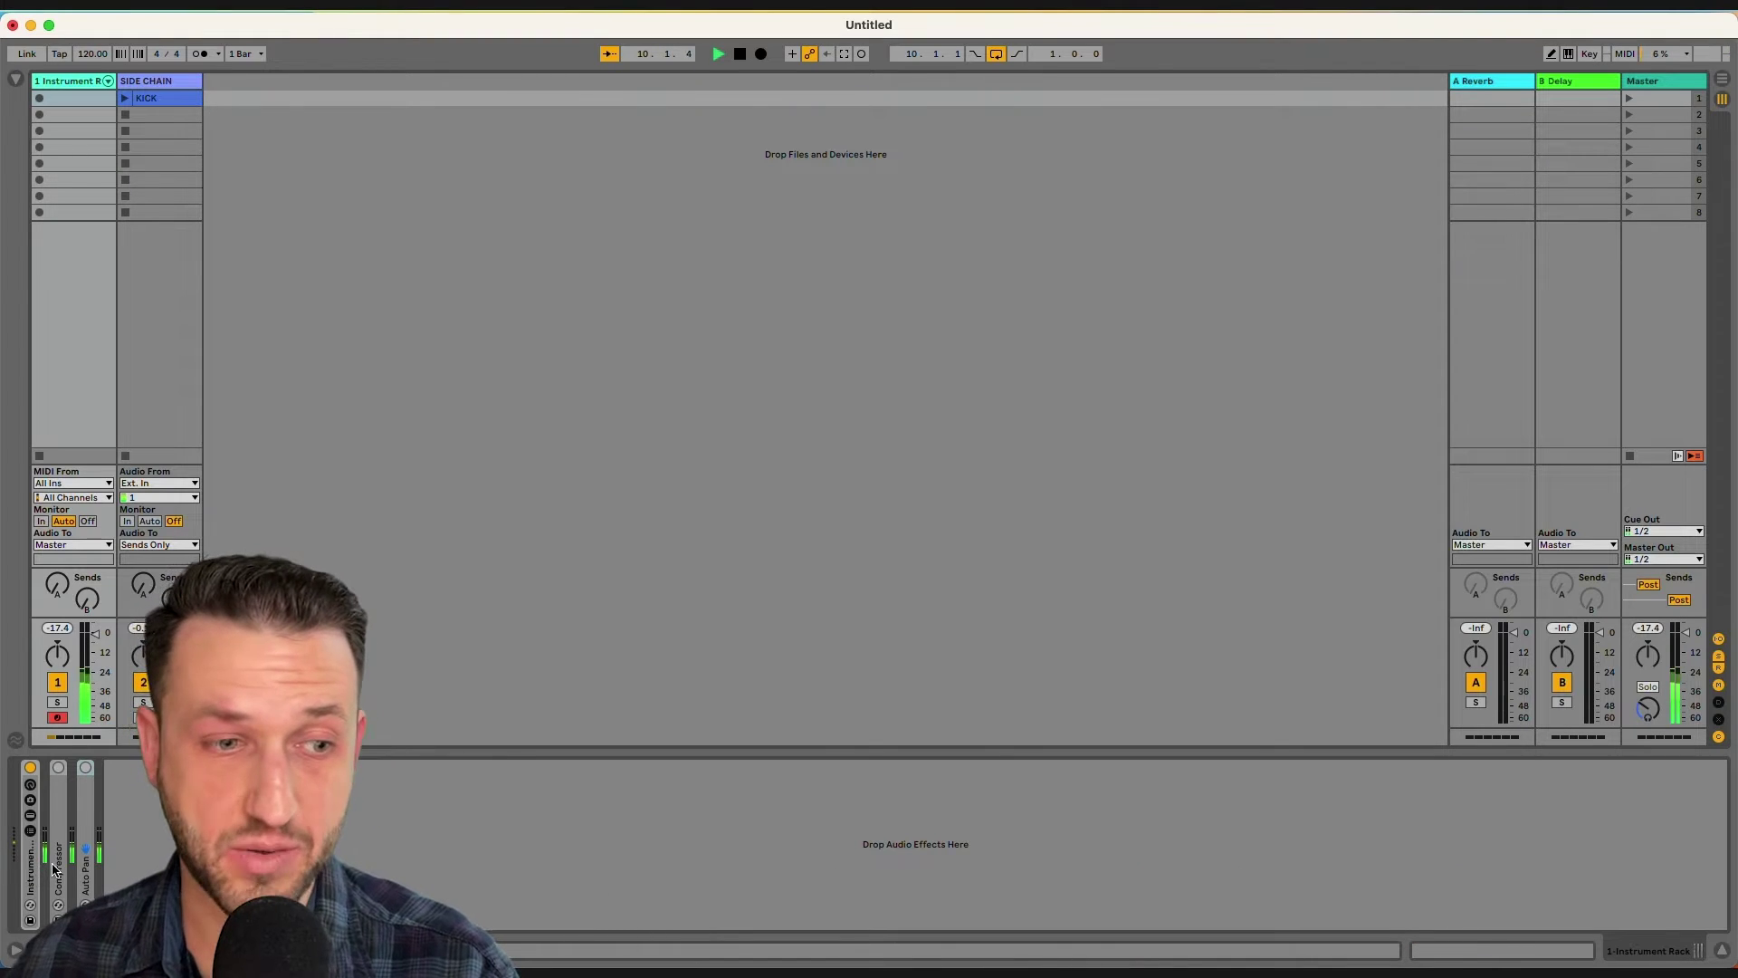
Expand the Instrument Rack's collapsed Compressor to show its sidechain, threshold and ratio controls
double_click(57, 869)
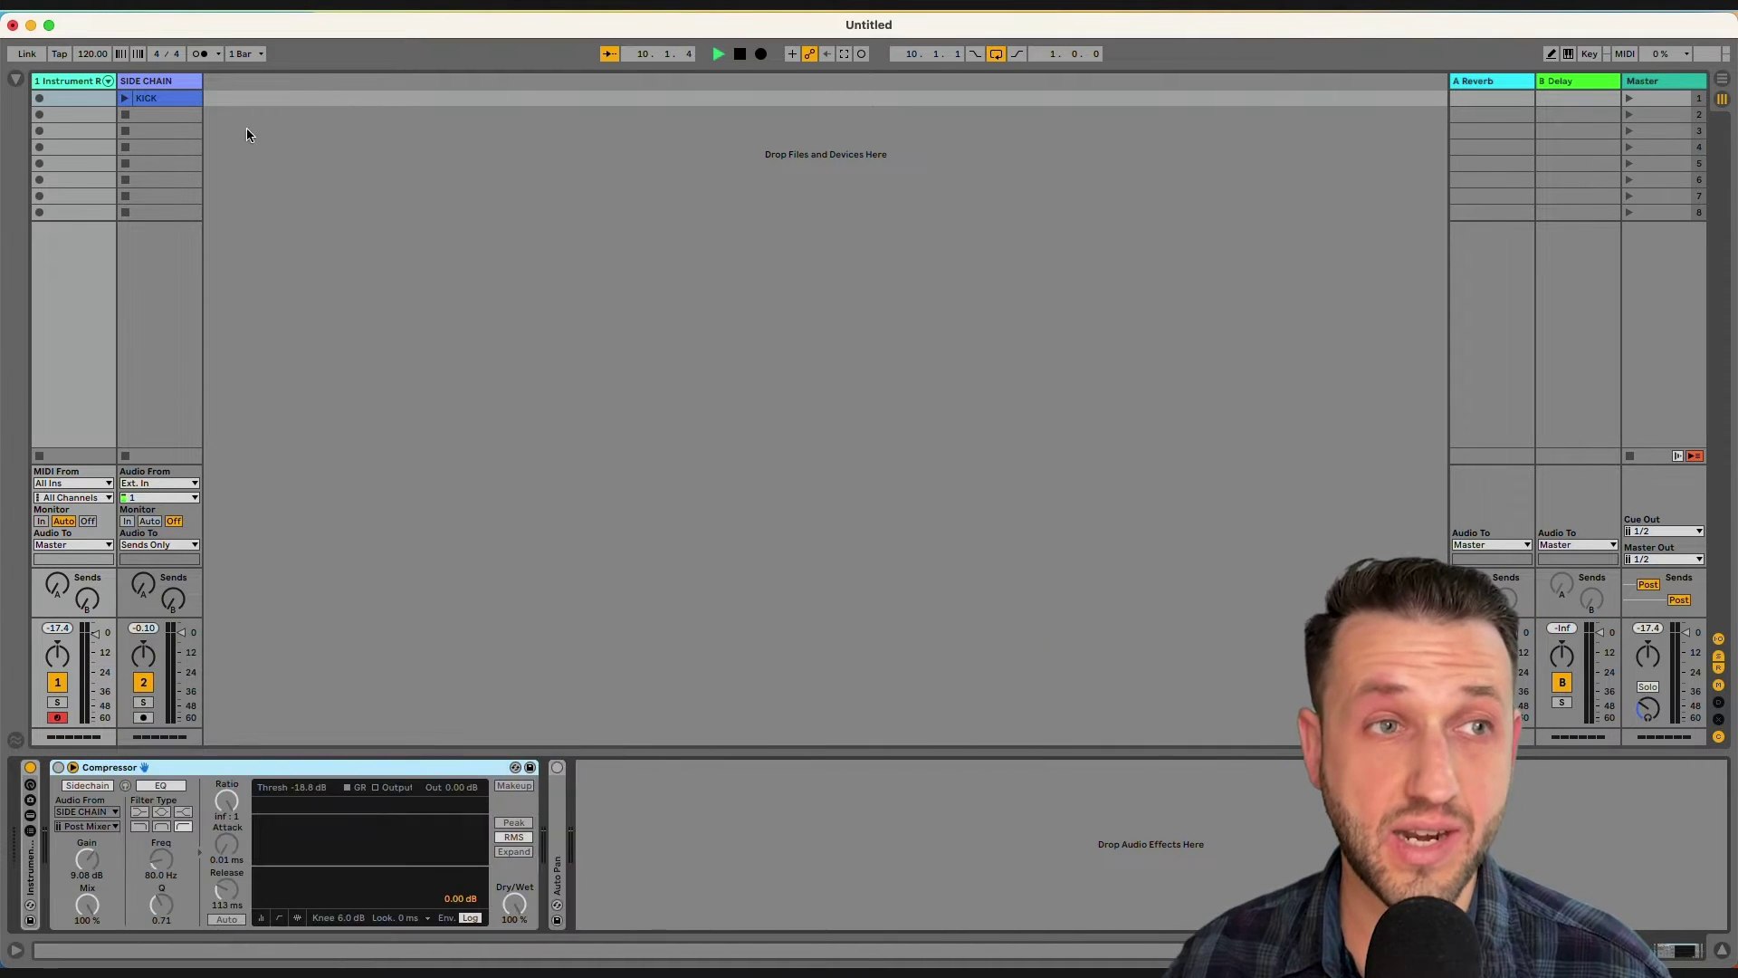
Show the KICK clip's waveform details and try a slower tempo before returning it to 120
click(160, 99)
double_click(159, 100)
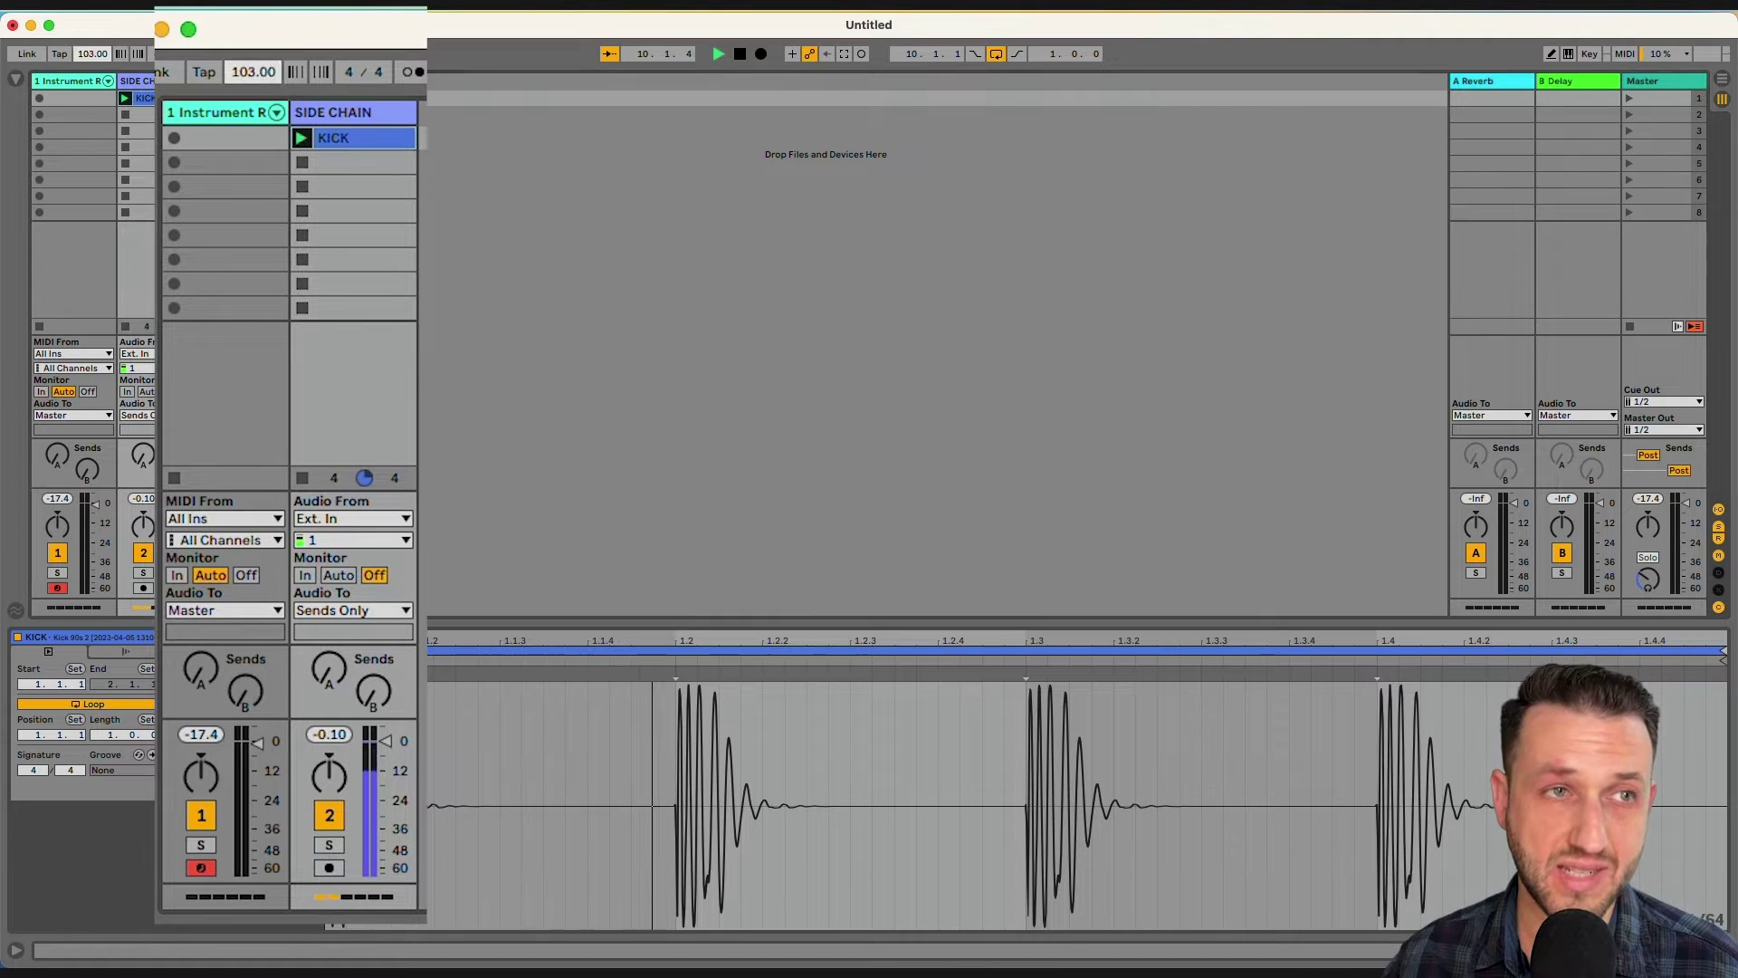
drag(226, 69, 259, 91)
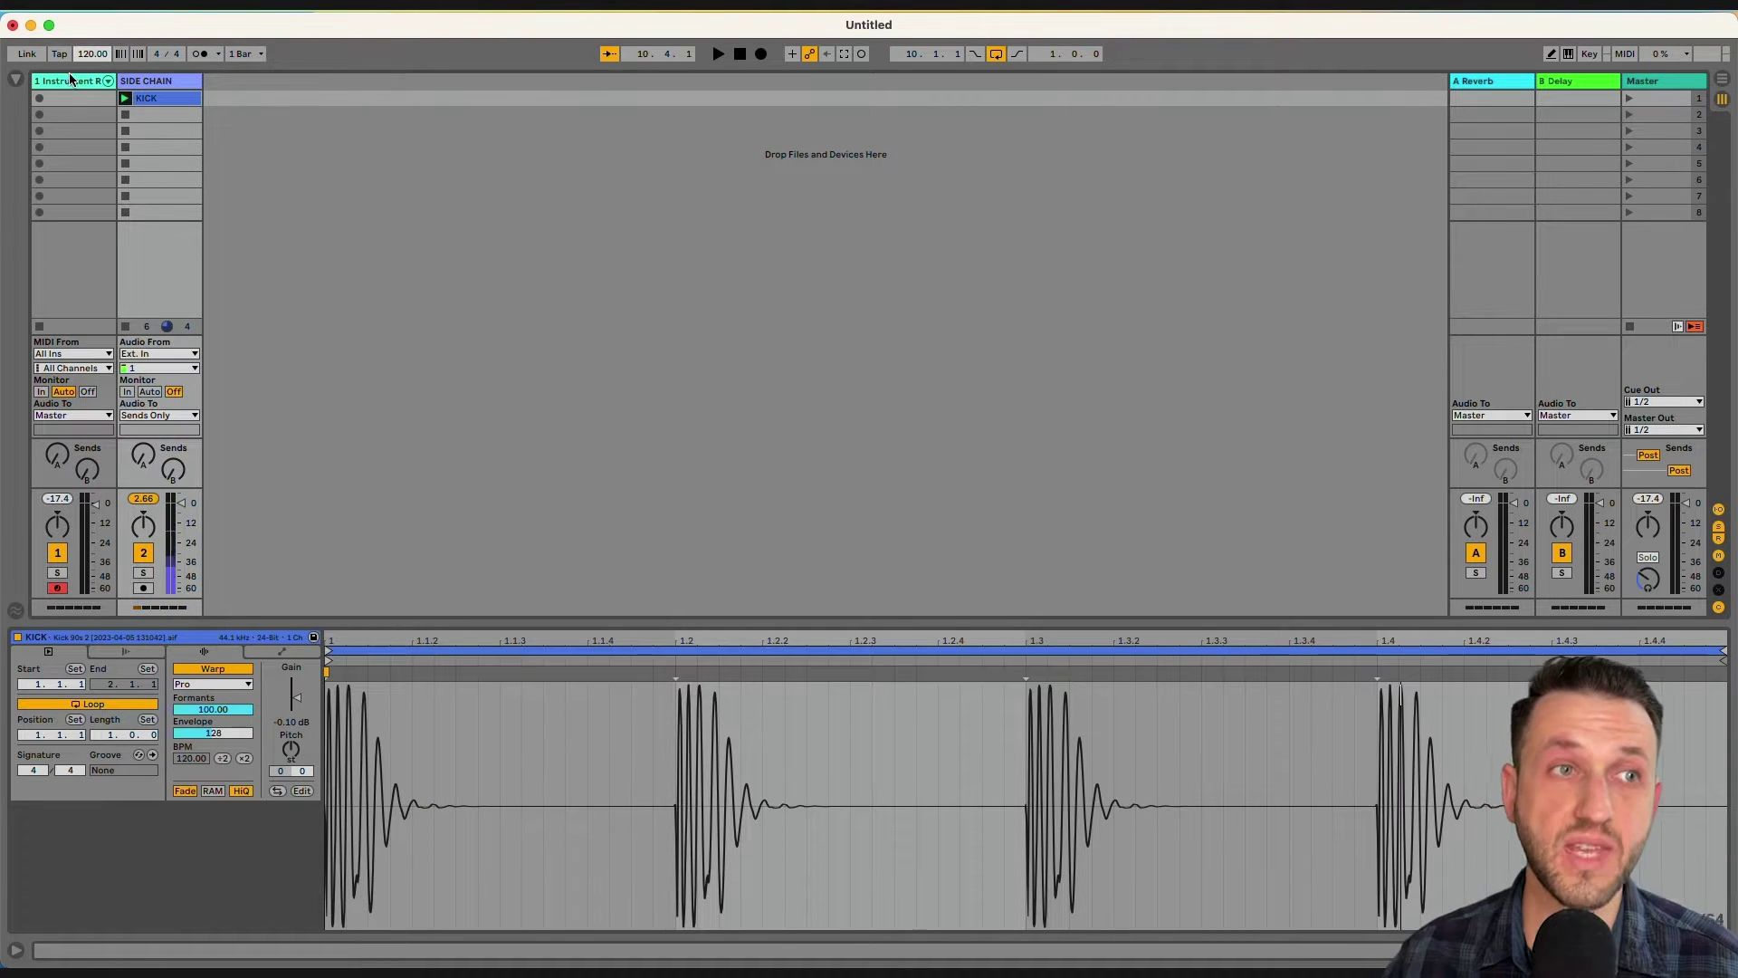
click(72, 81)
Bring up the Instrument Rack's Compressor with its sidechain section expanded
double_click(72, 81)
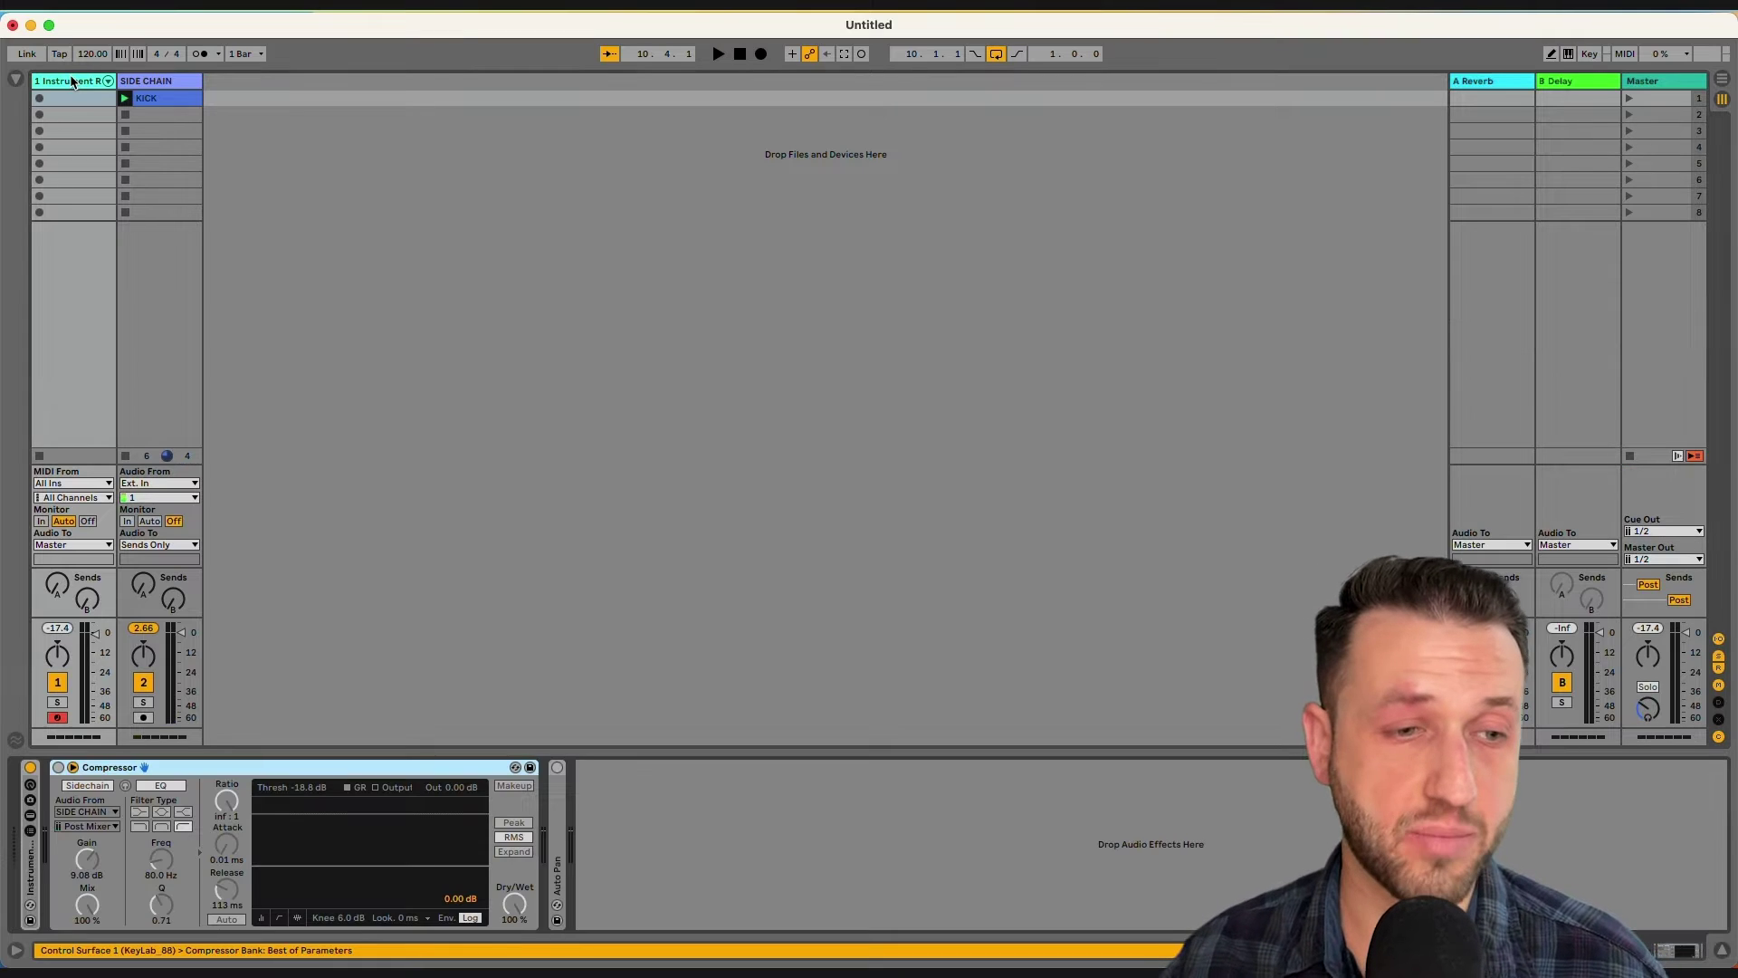
drag(199, 756, 198, 690)
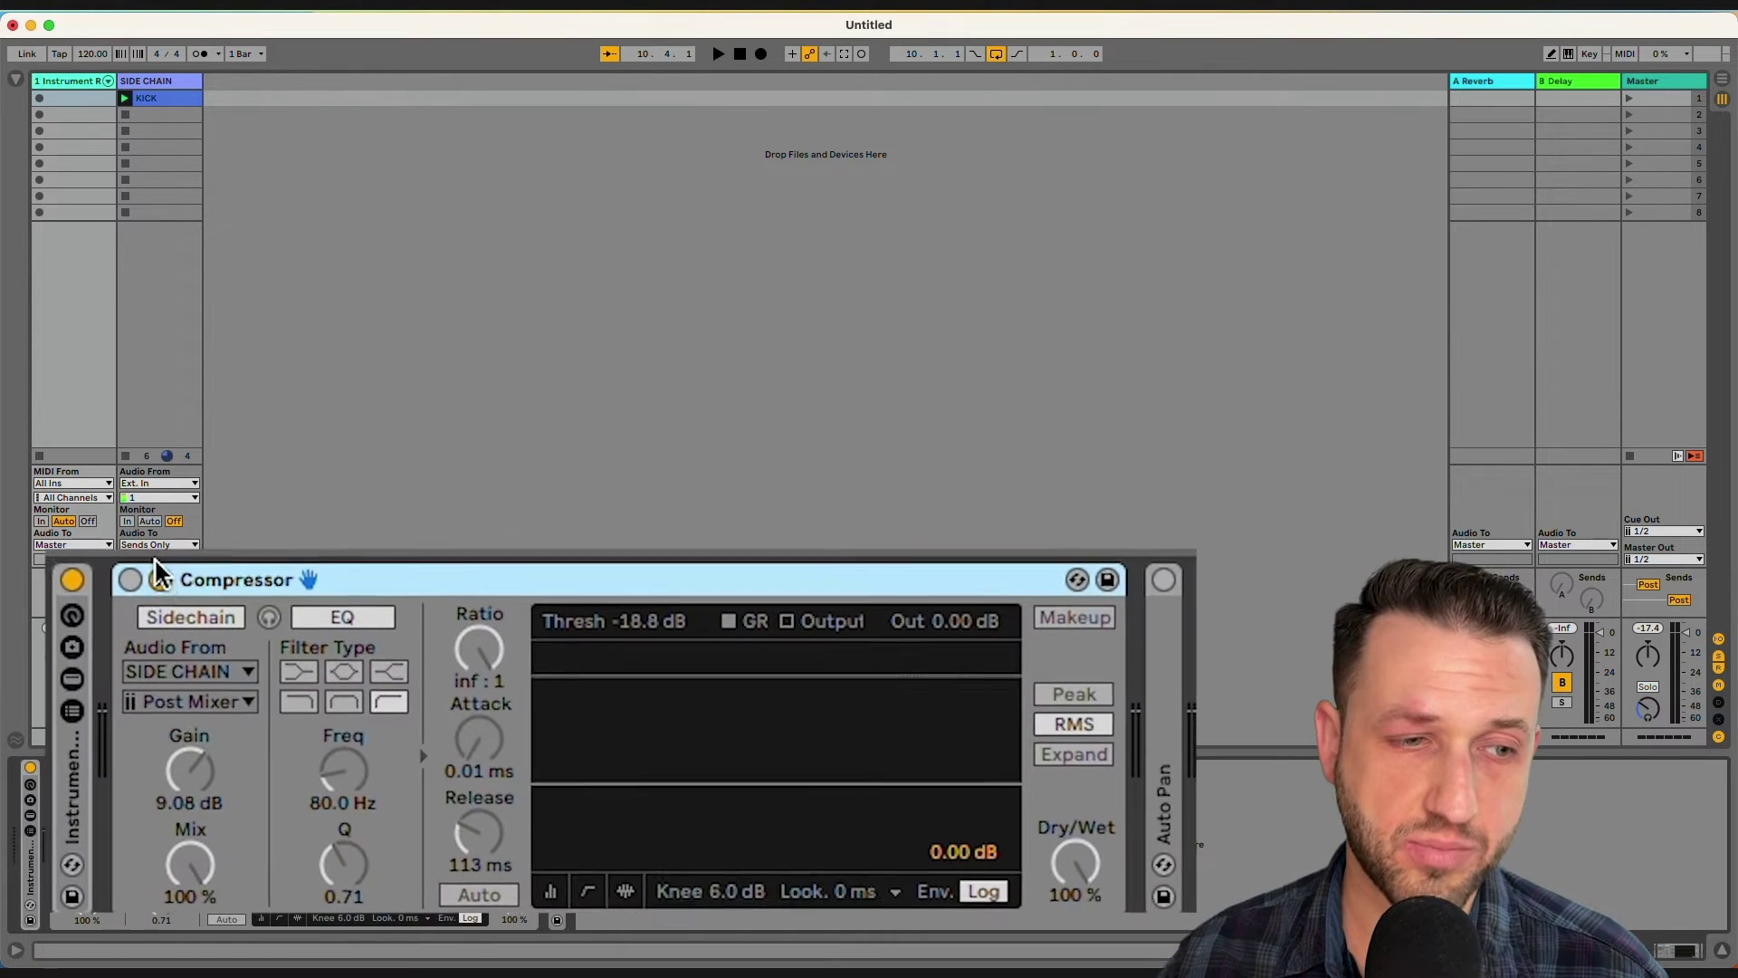
click(101, 702)
click(100, 702)
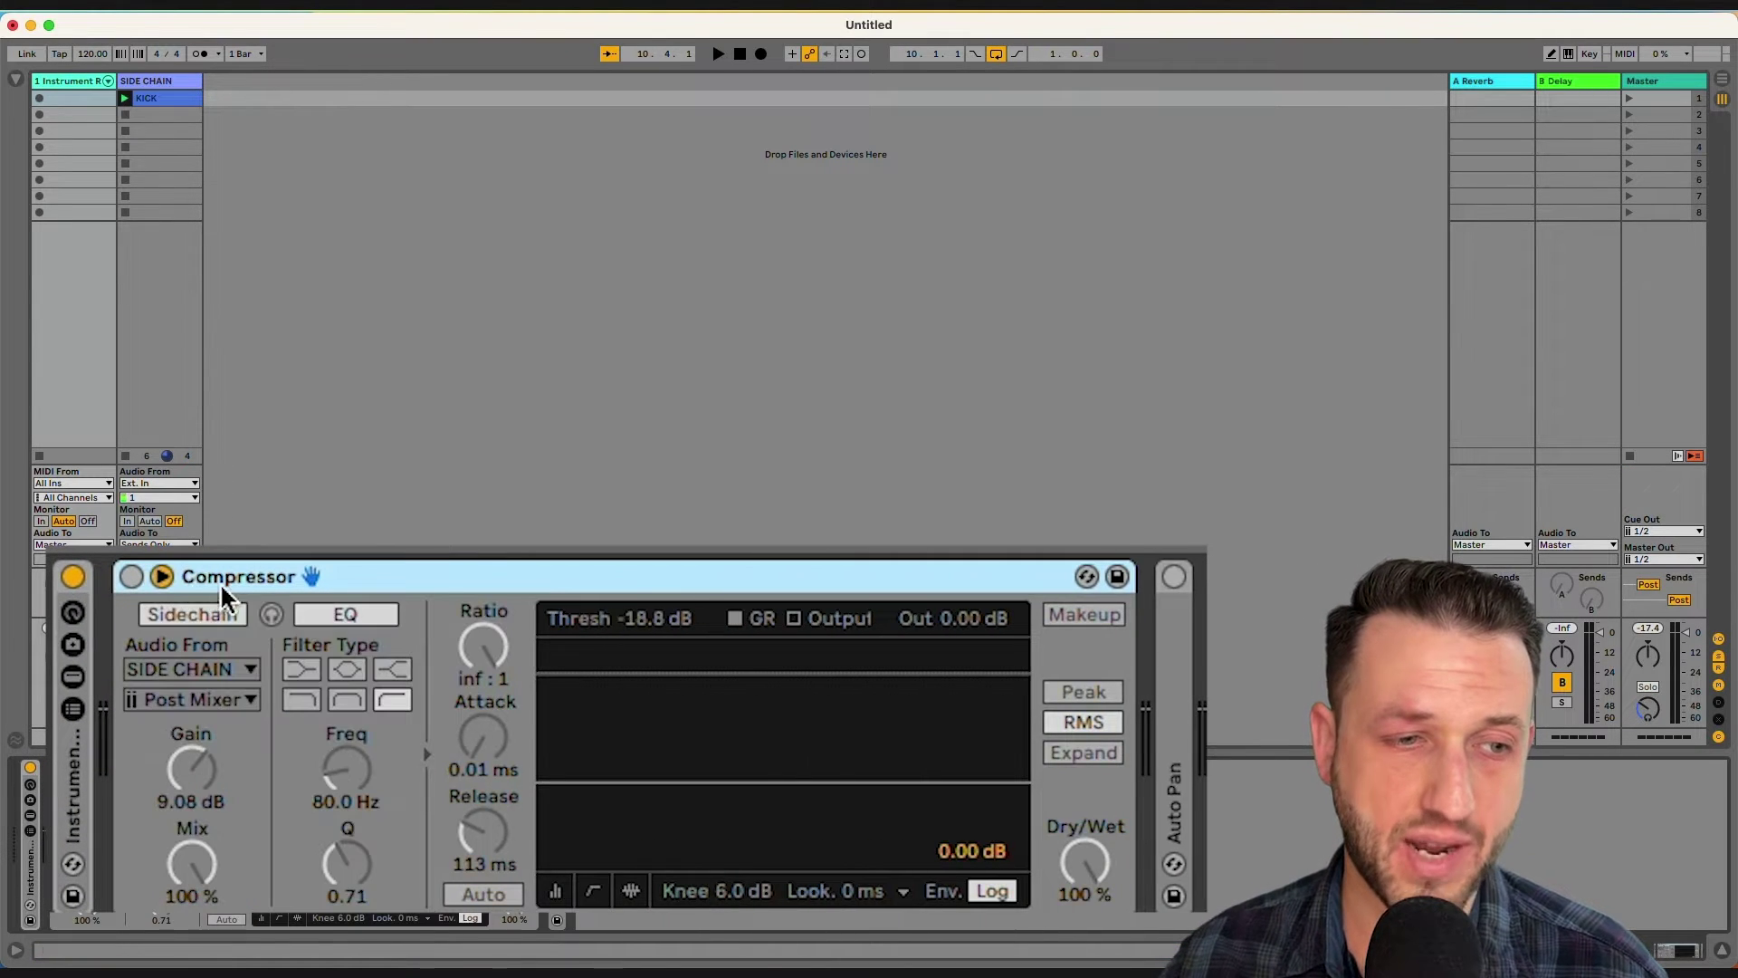
click(163, 577)
click(162, 577)
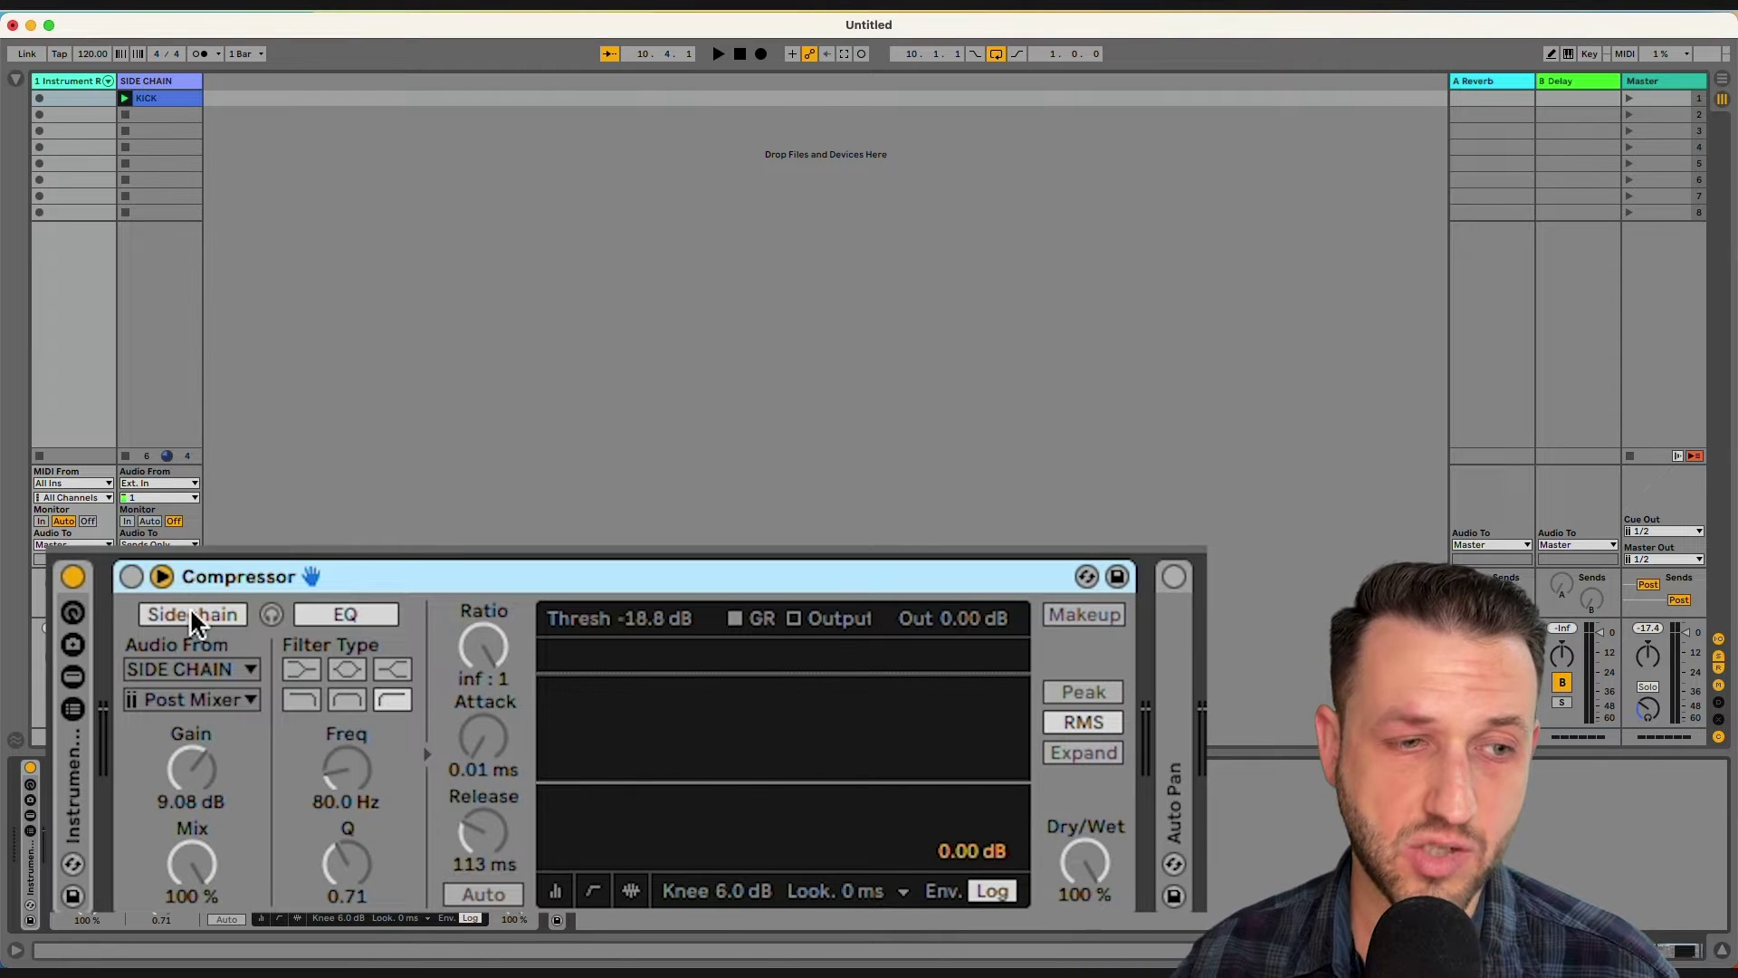
Sidechain the Compressor from SIDE CHAIN at 0.00 dB gain and launch the KICK clip
click(131, 577)
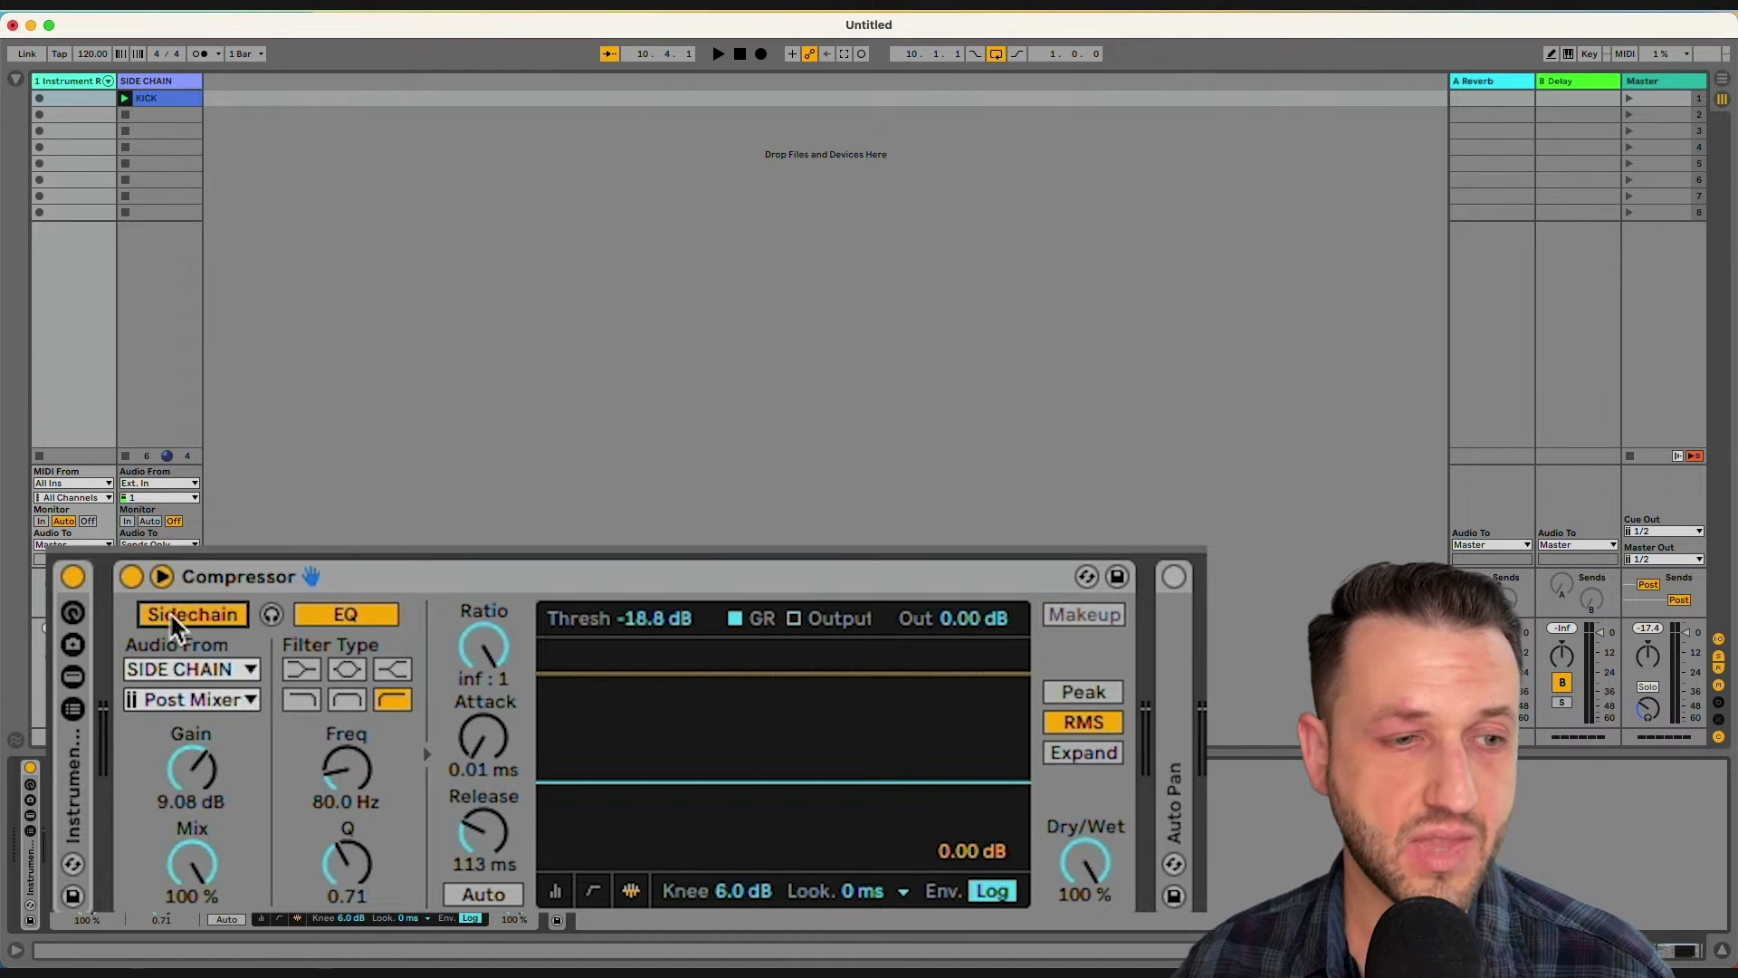
click(197, 665)
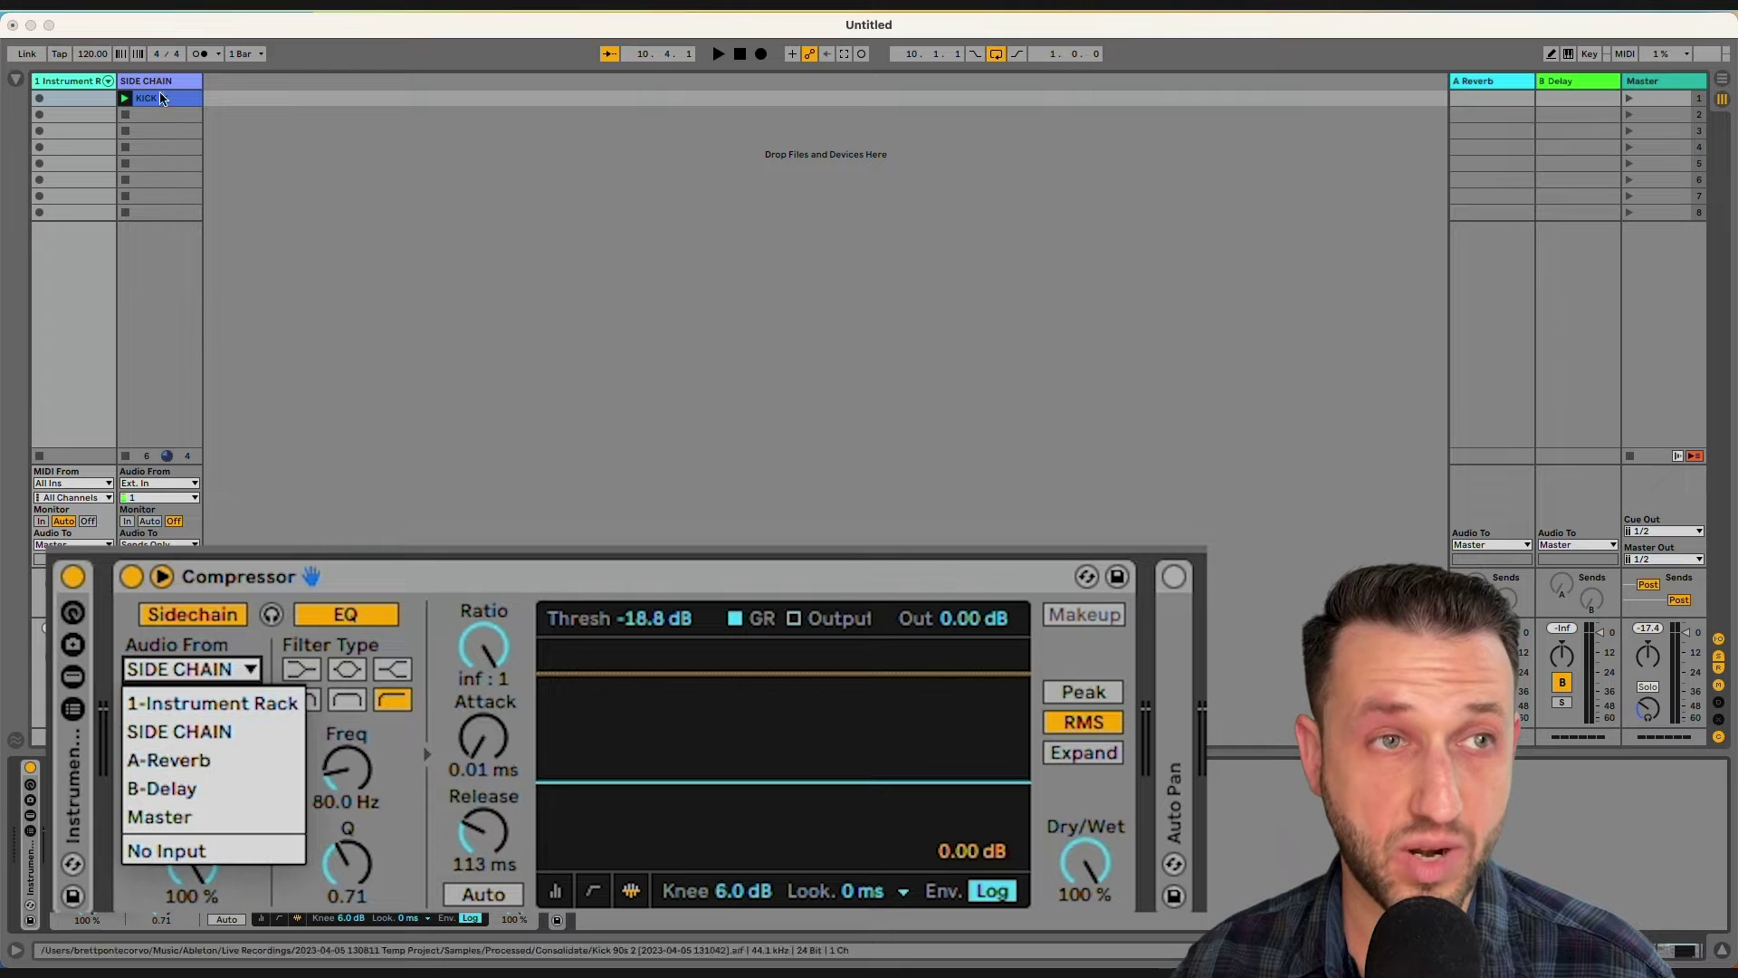
click(552, 566)
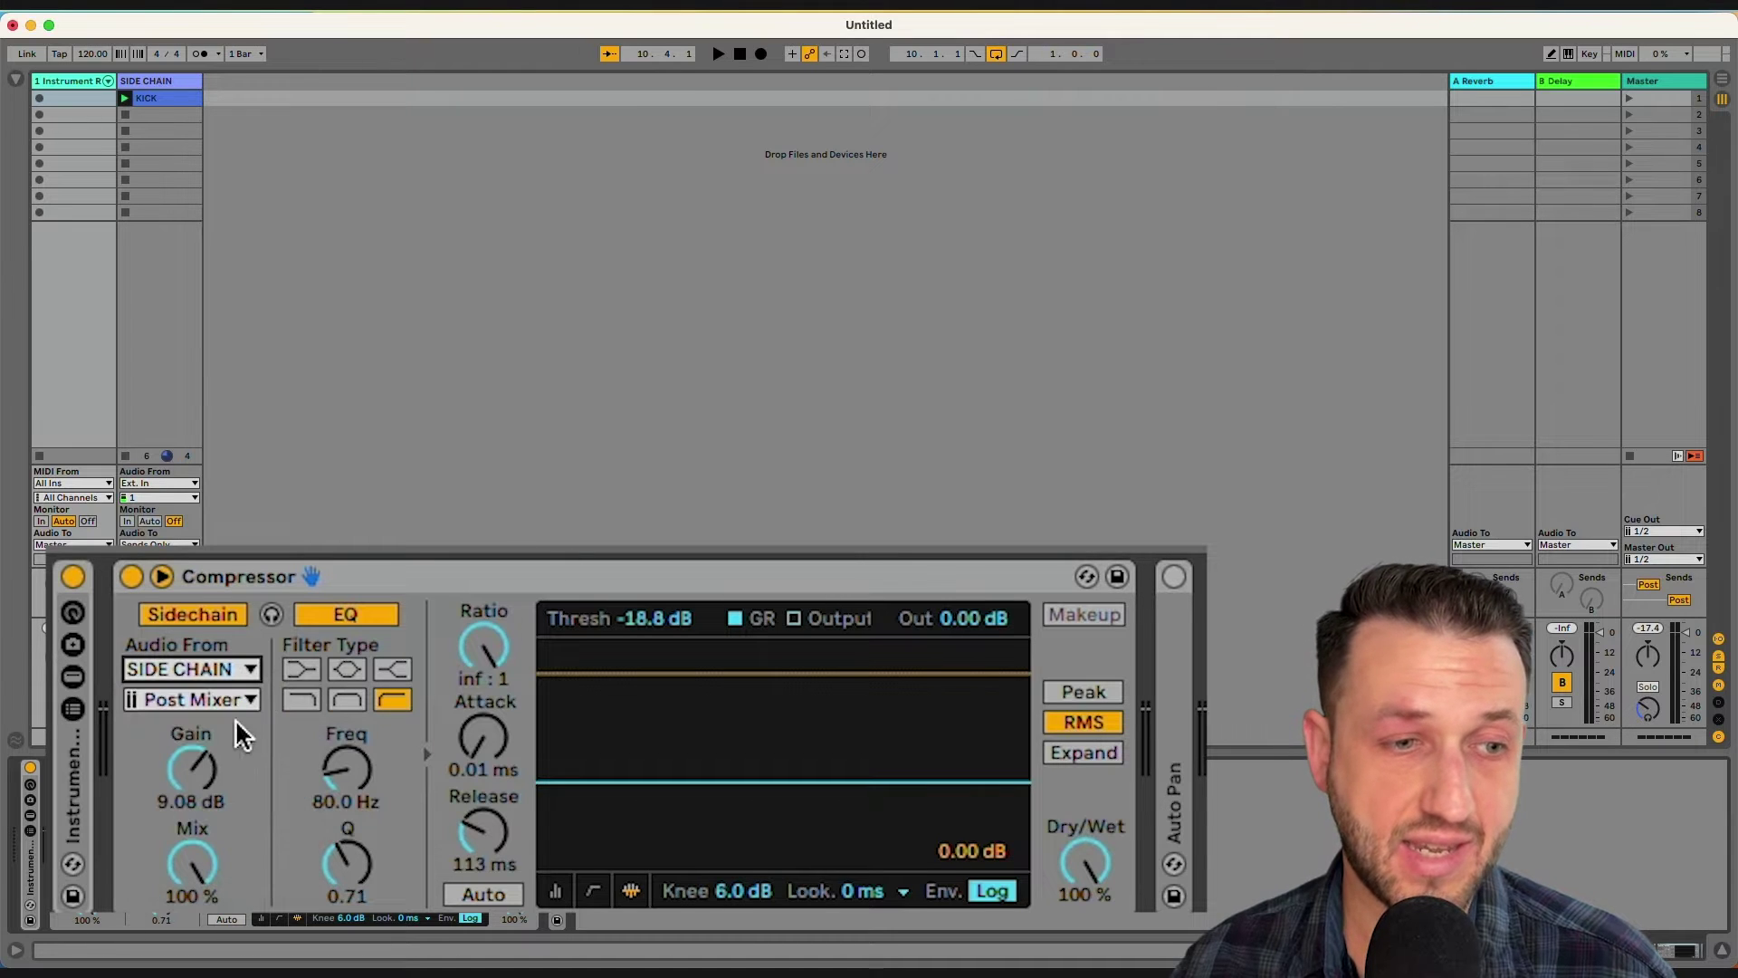
drag(197, 766, 197, 856)
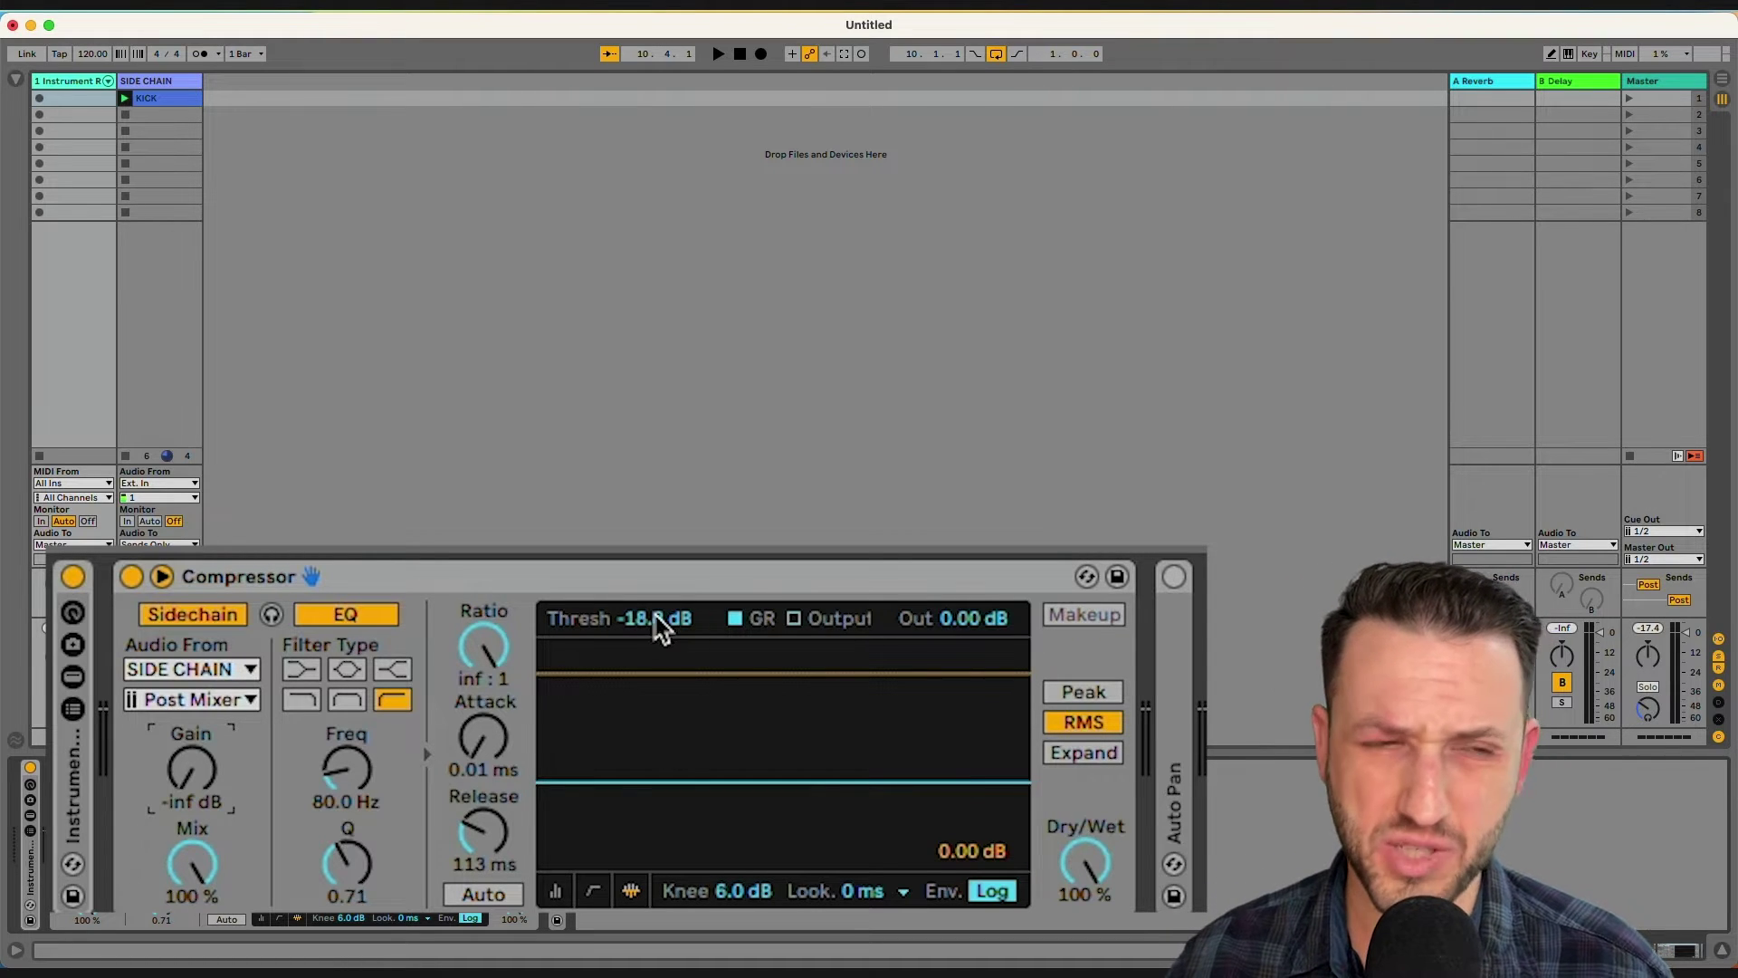
double_click(226, 774)
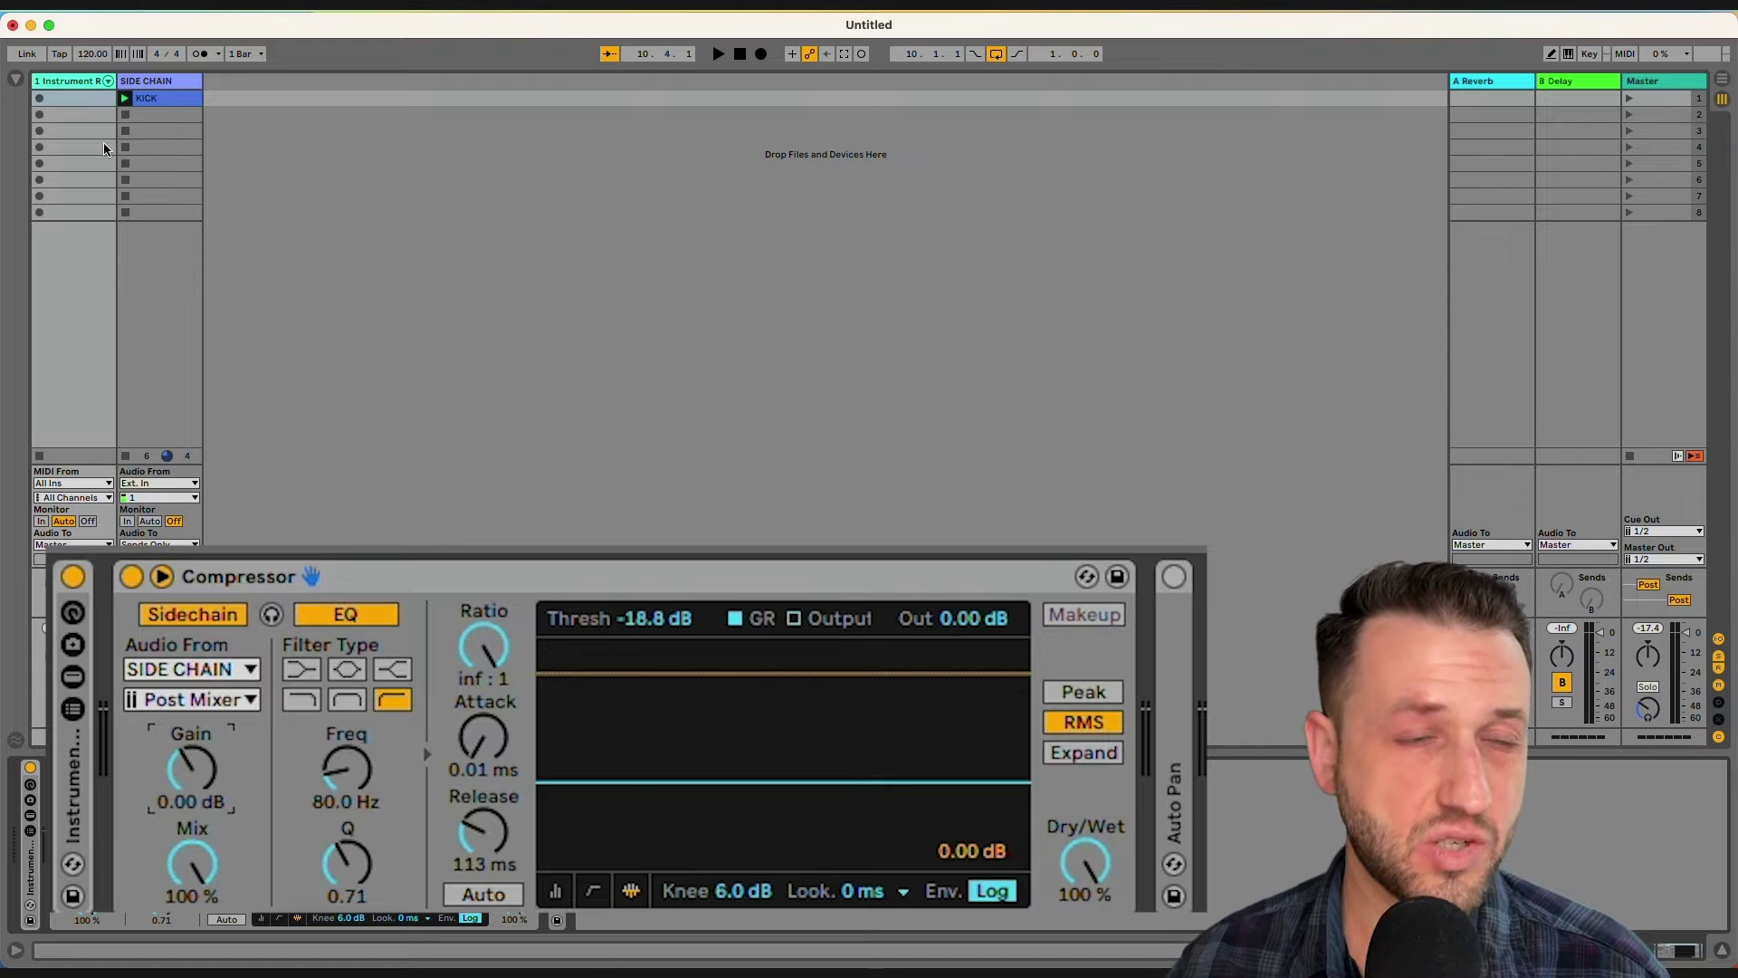
click(125, 98)
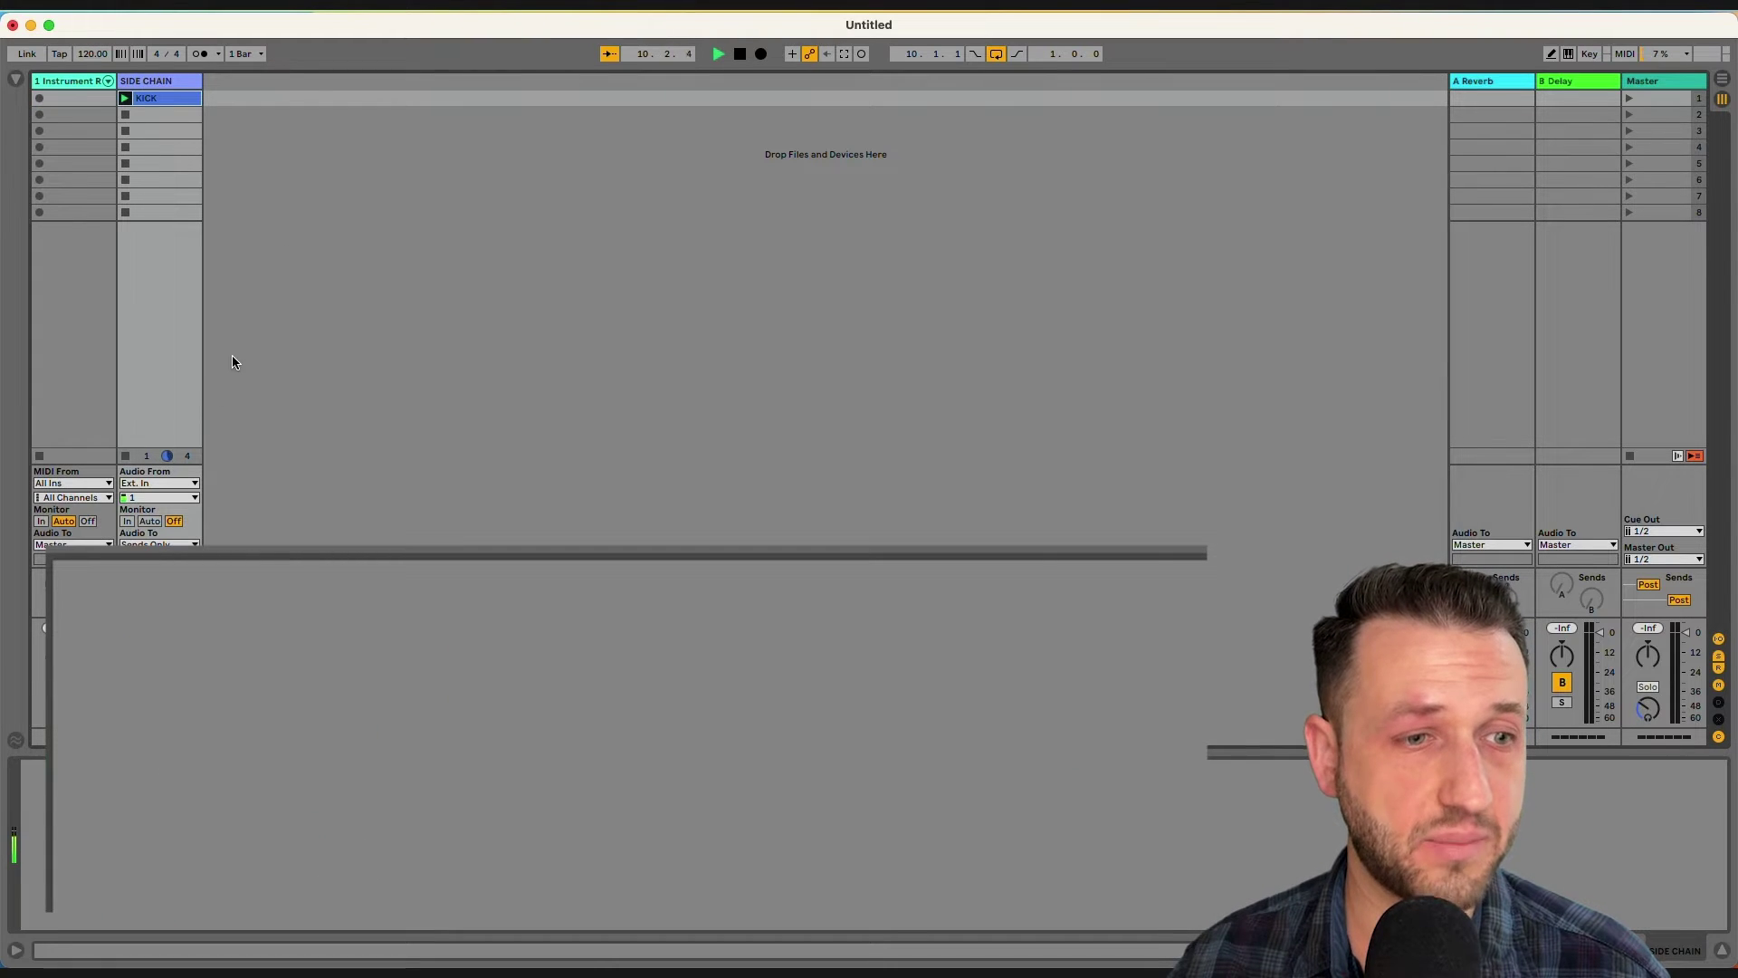
Set the Compressor threshold to -18.1 dB and adjust the sidechain gain down to -inf dB
click(67, 83)
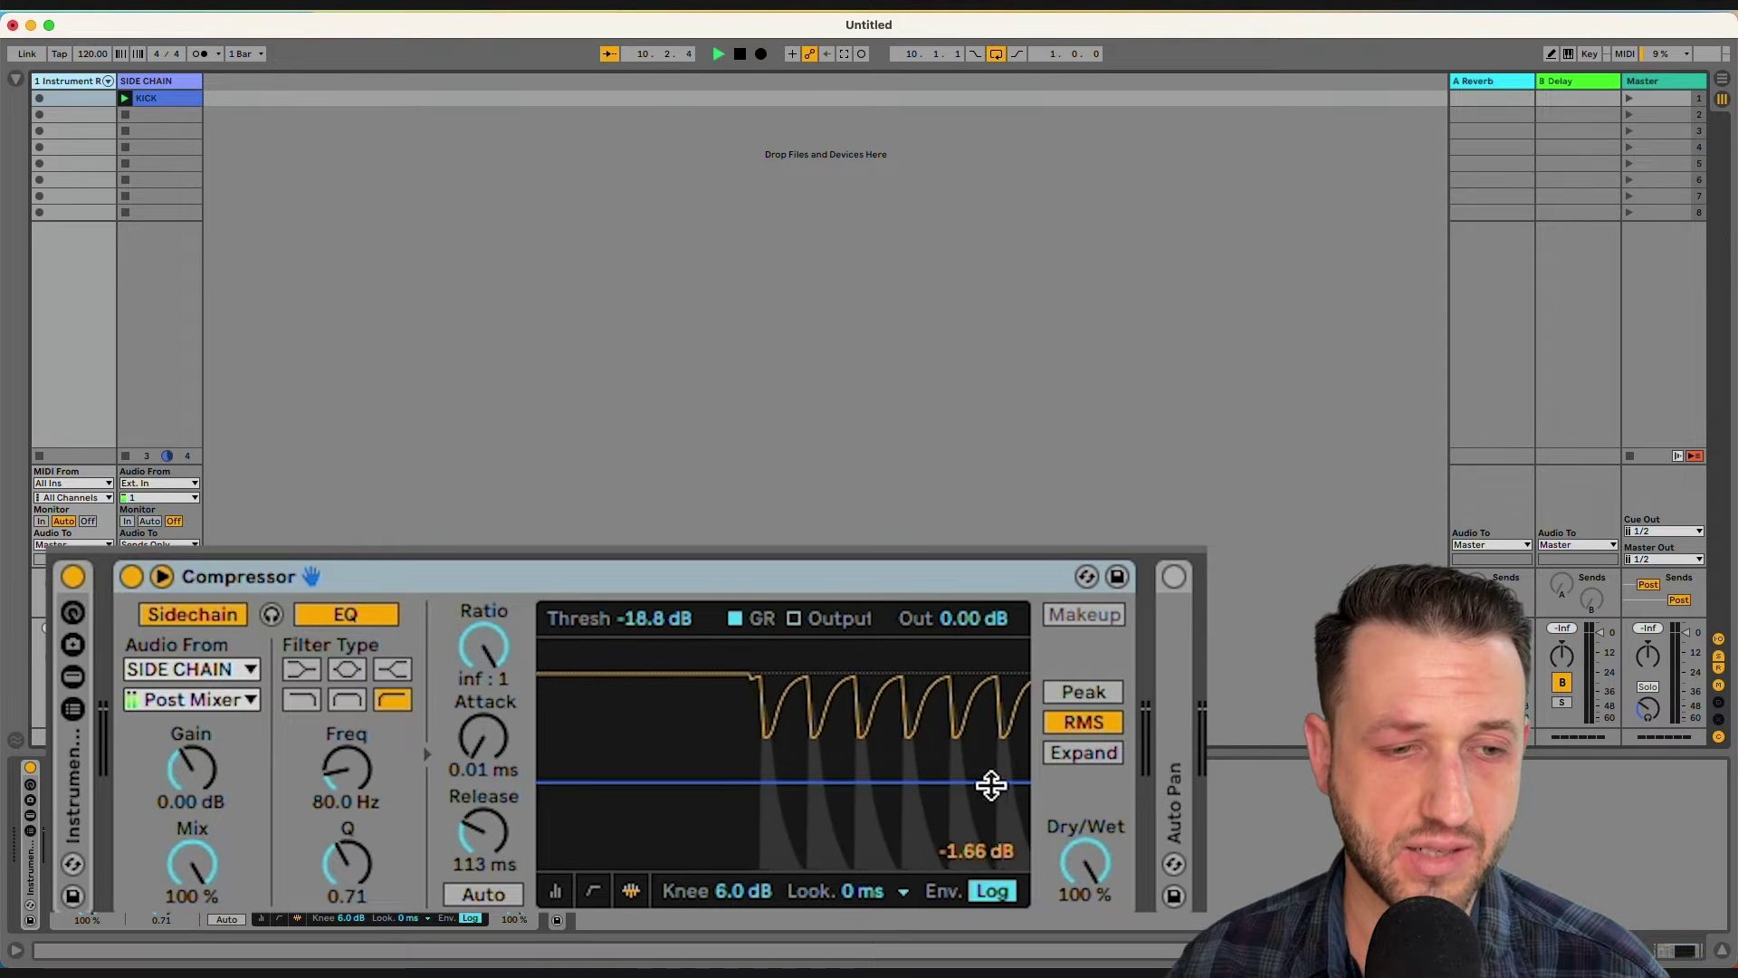
mouse_move(671, 619)
mouse_down()
mouse_move(671, 560)
mouse_move(671, 614)
mouse_up()
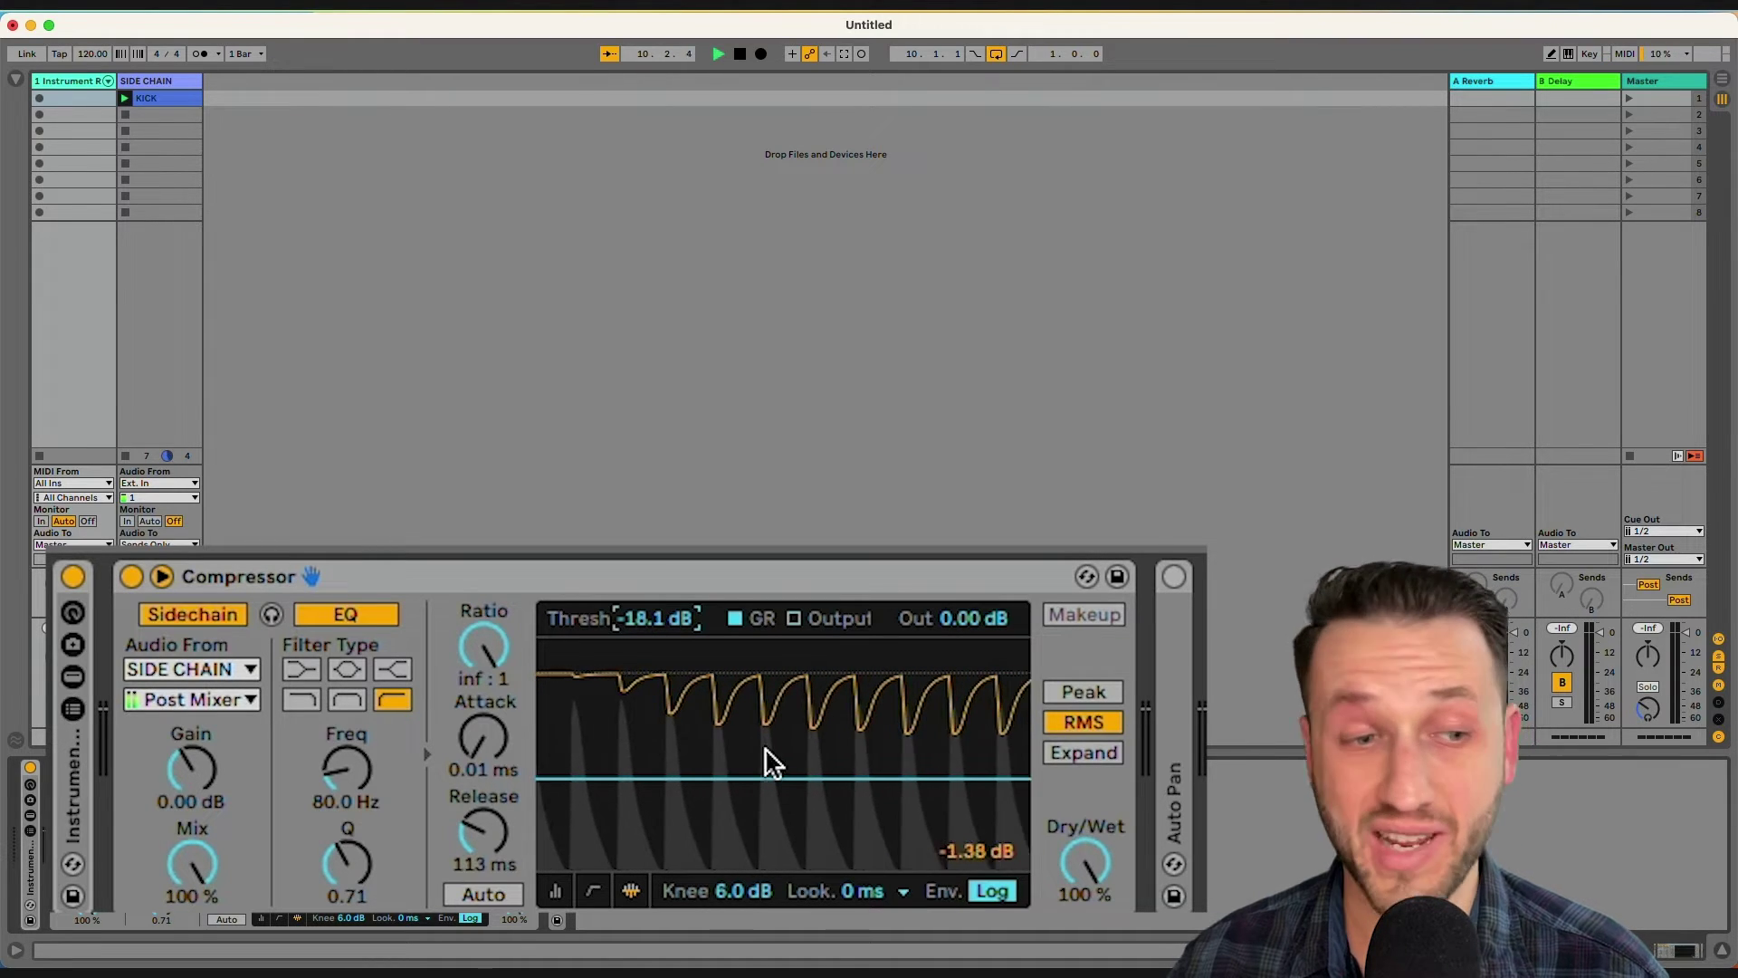
click(204, 759)
drag(203, 768, 202, 815)
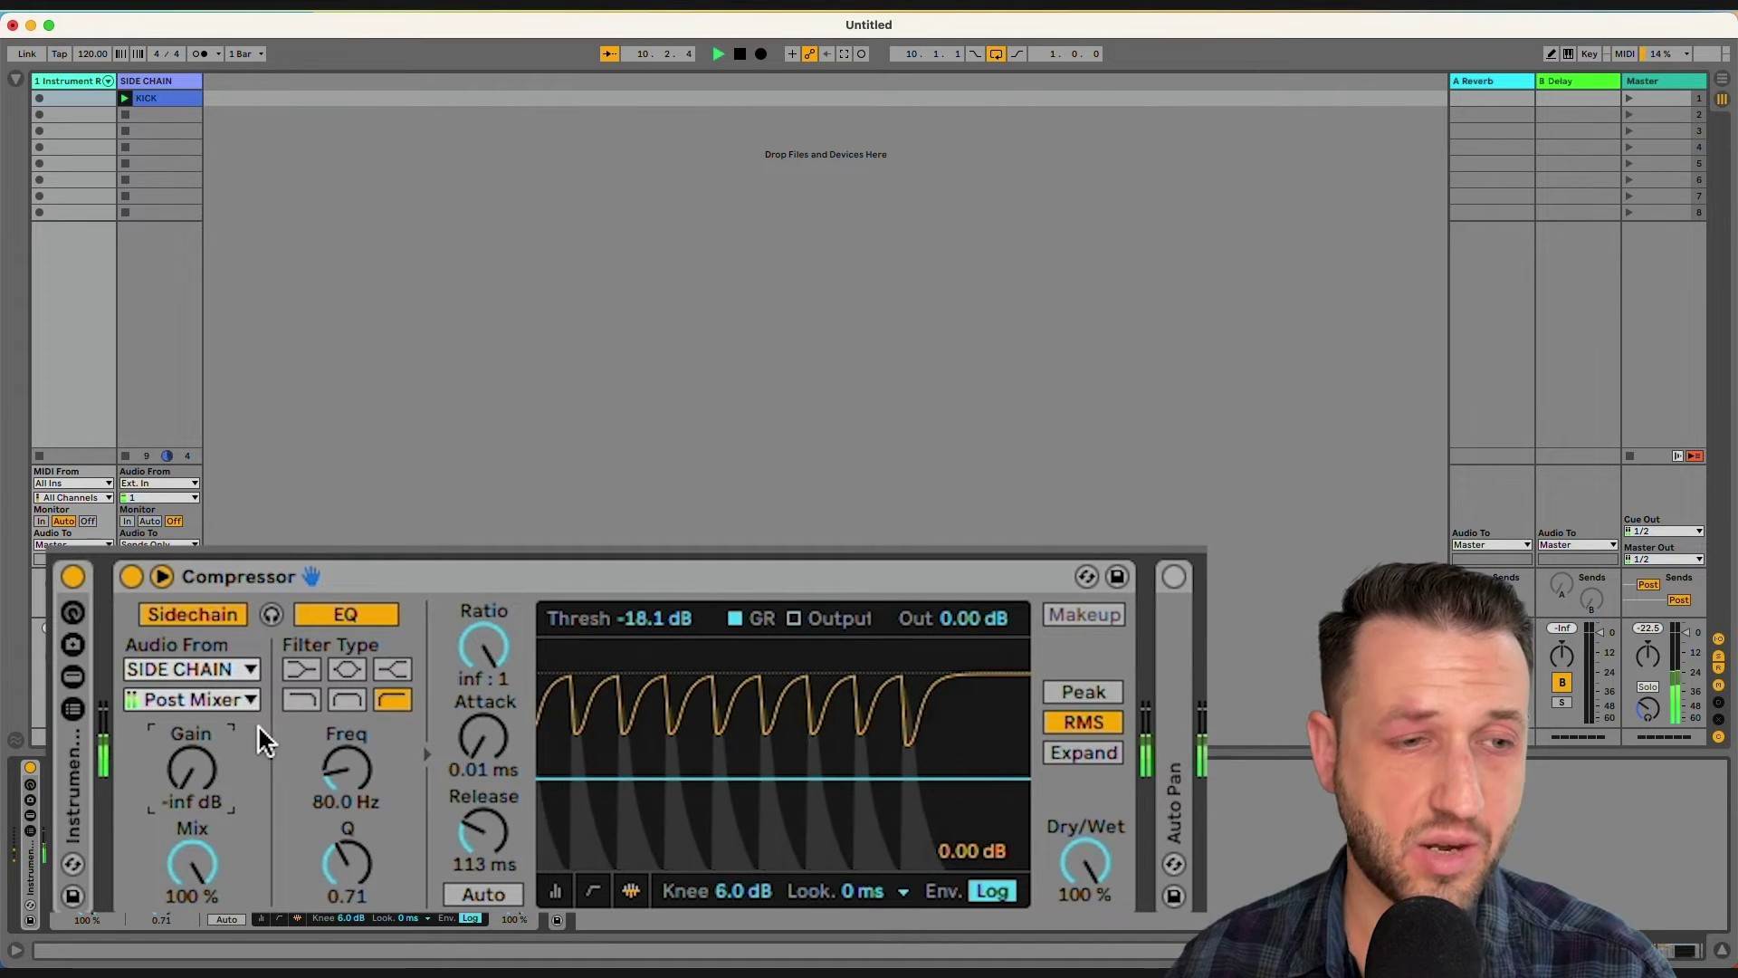
drag(176, 779, 177, 679)
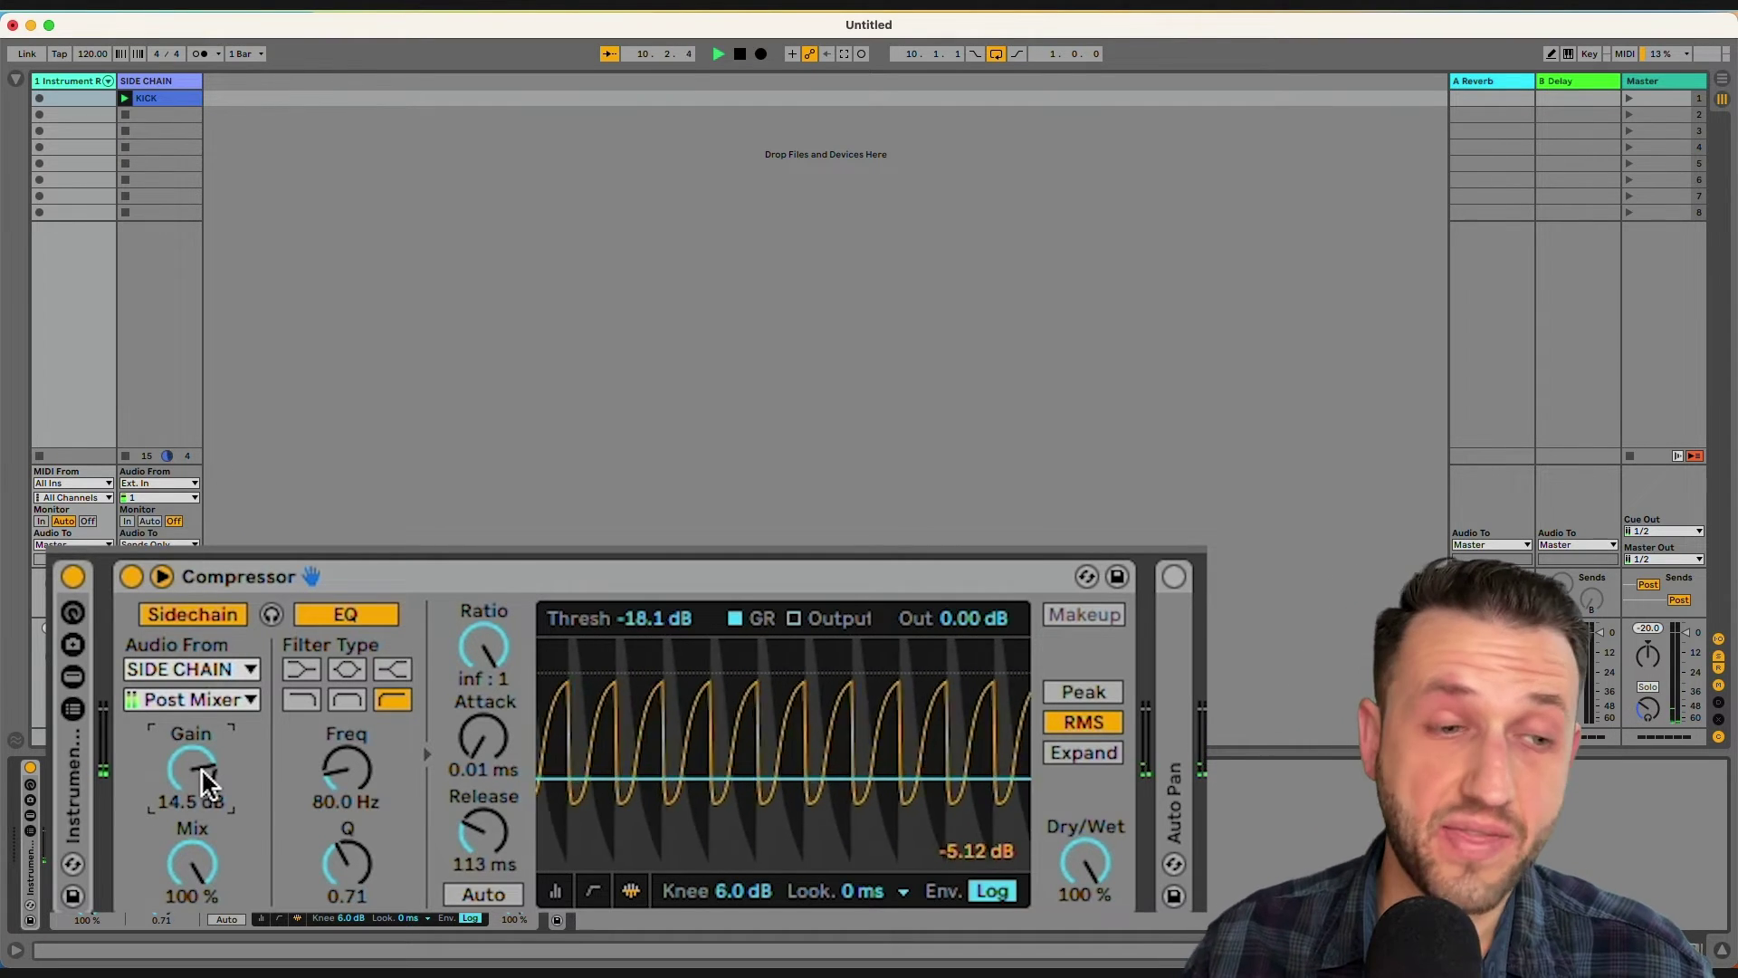
drag(201, 767, 201, 860)
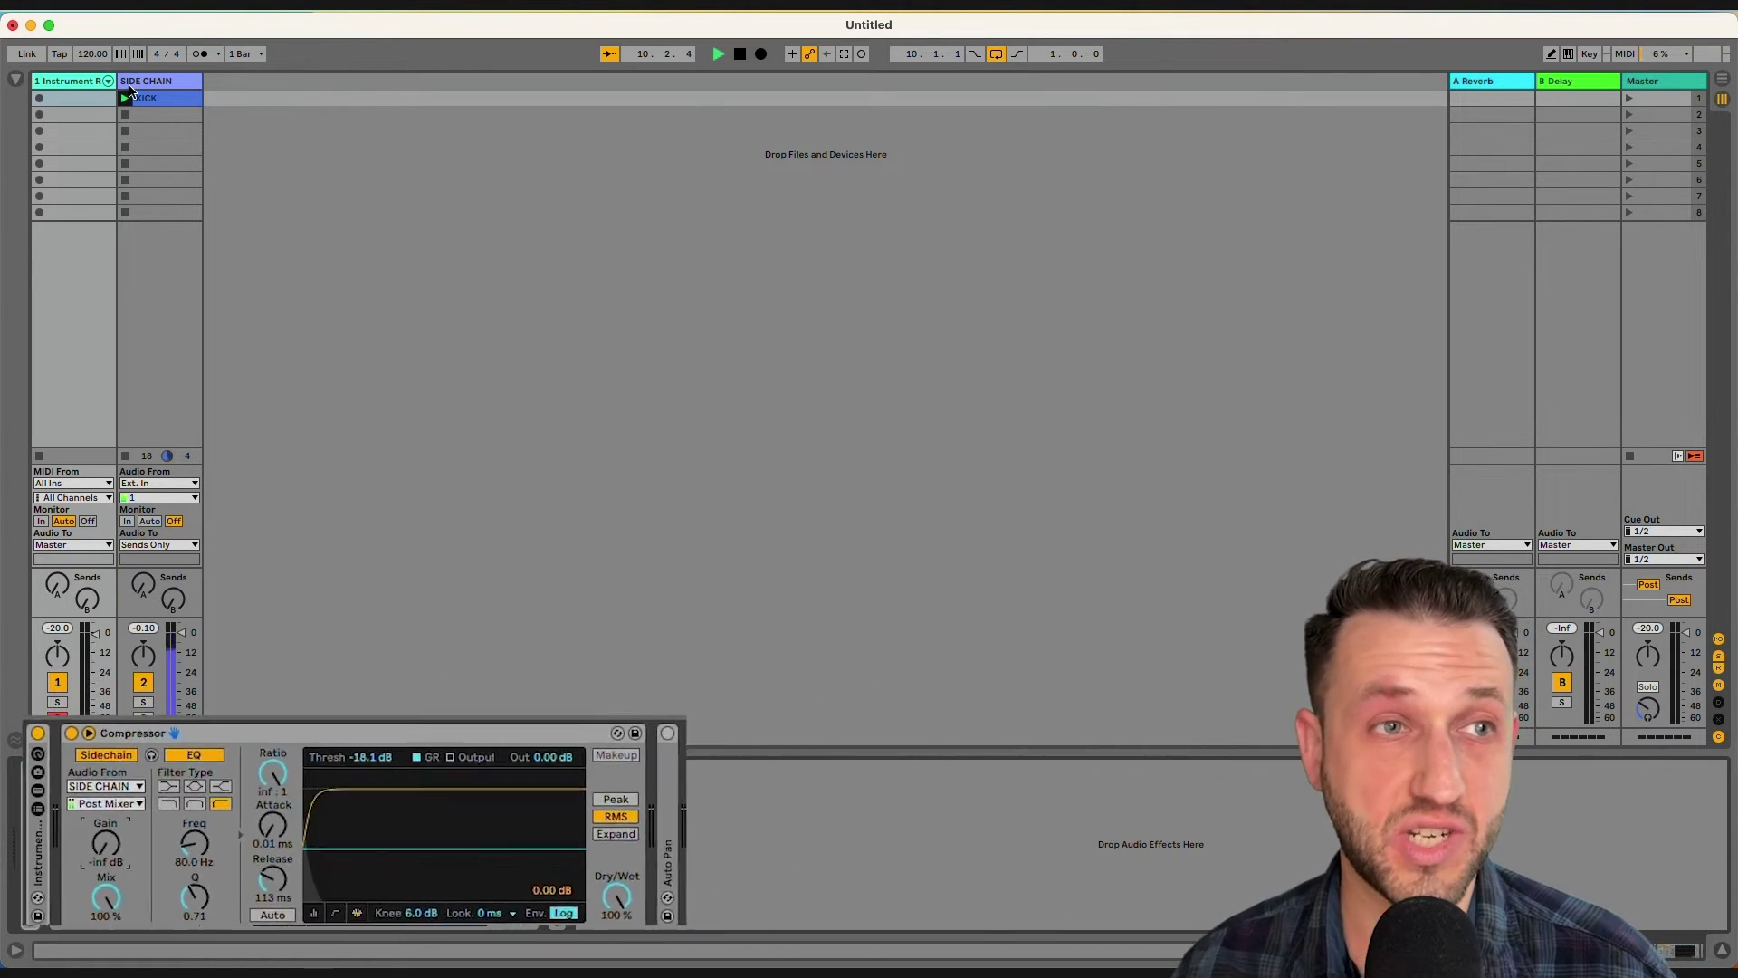
Check the KICK clip, then fold the pad track's Compressor and unfold its Auto Pan
click(130, 102)
key(shift+Tab)
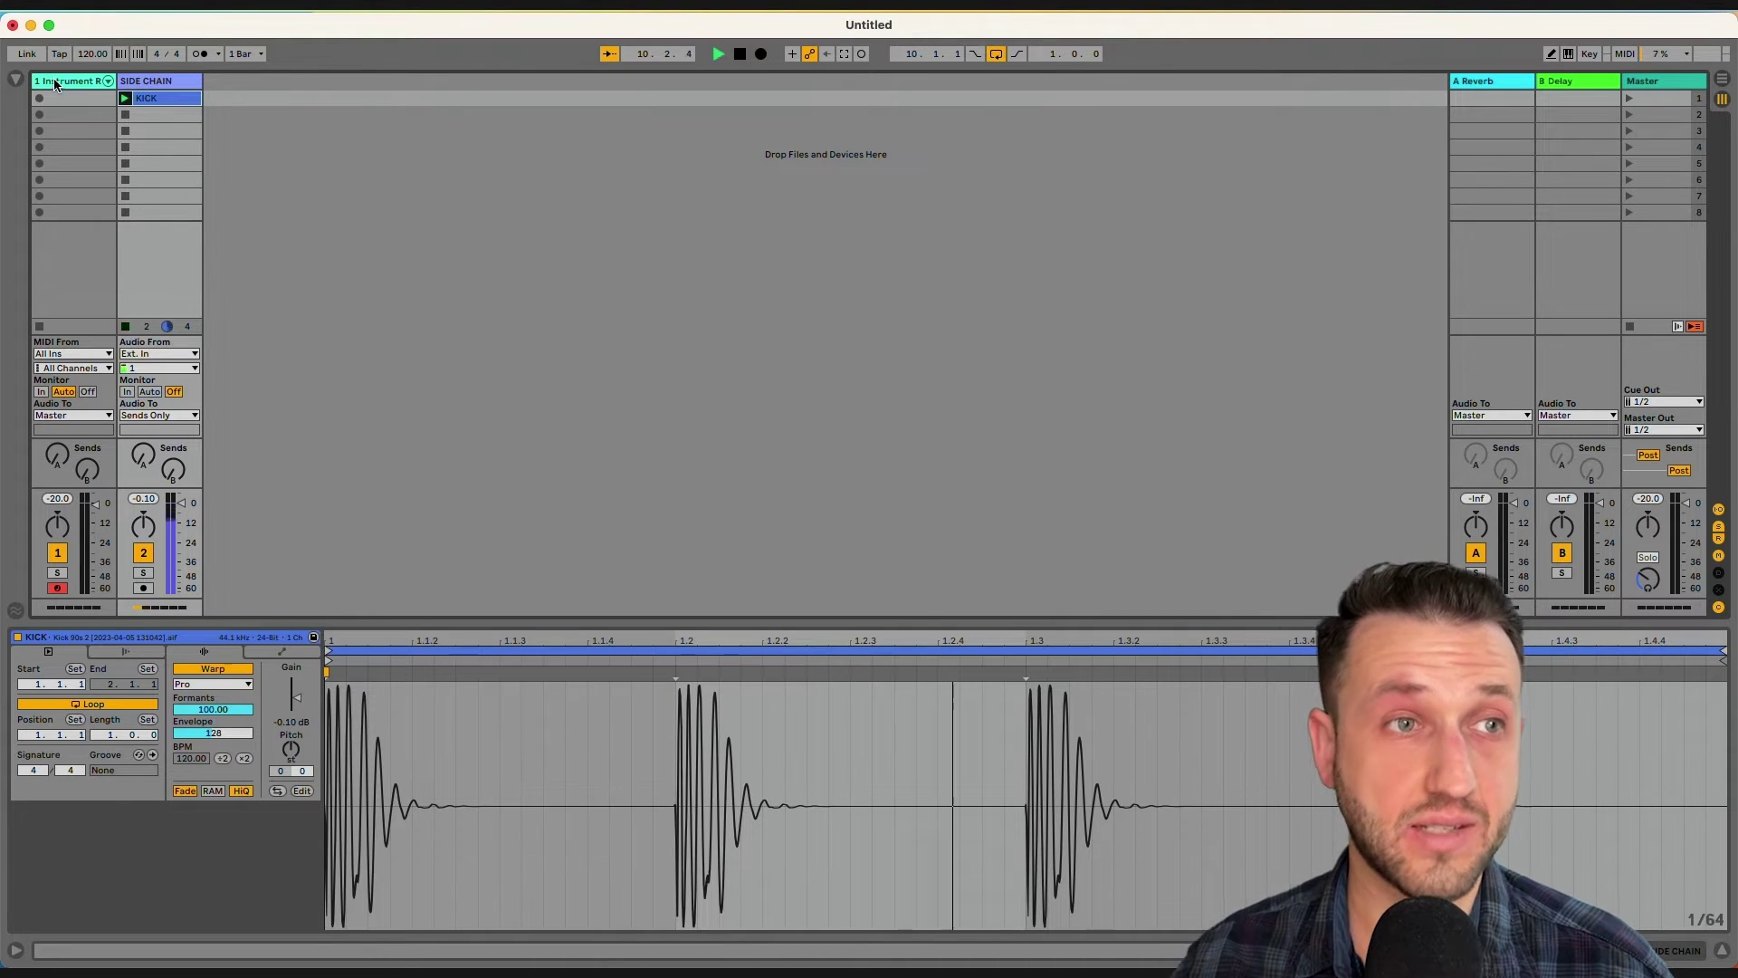
click(60, 96)
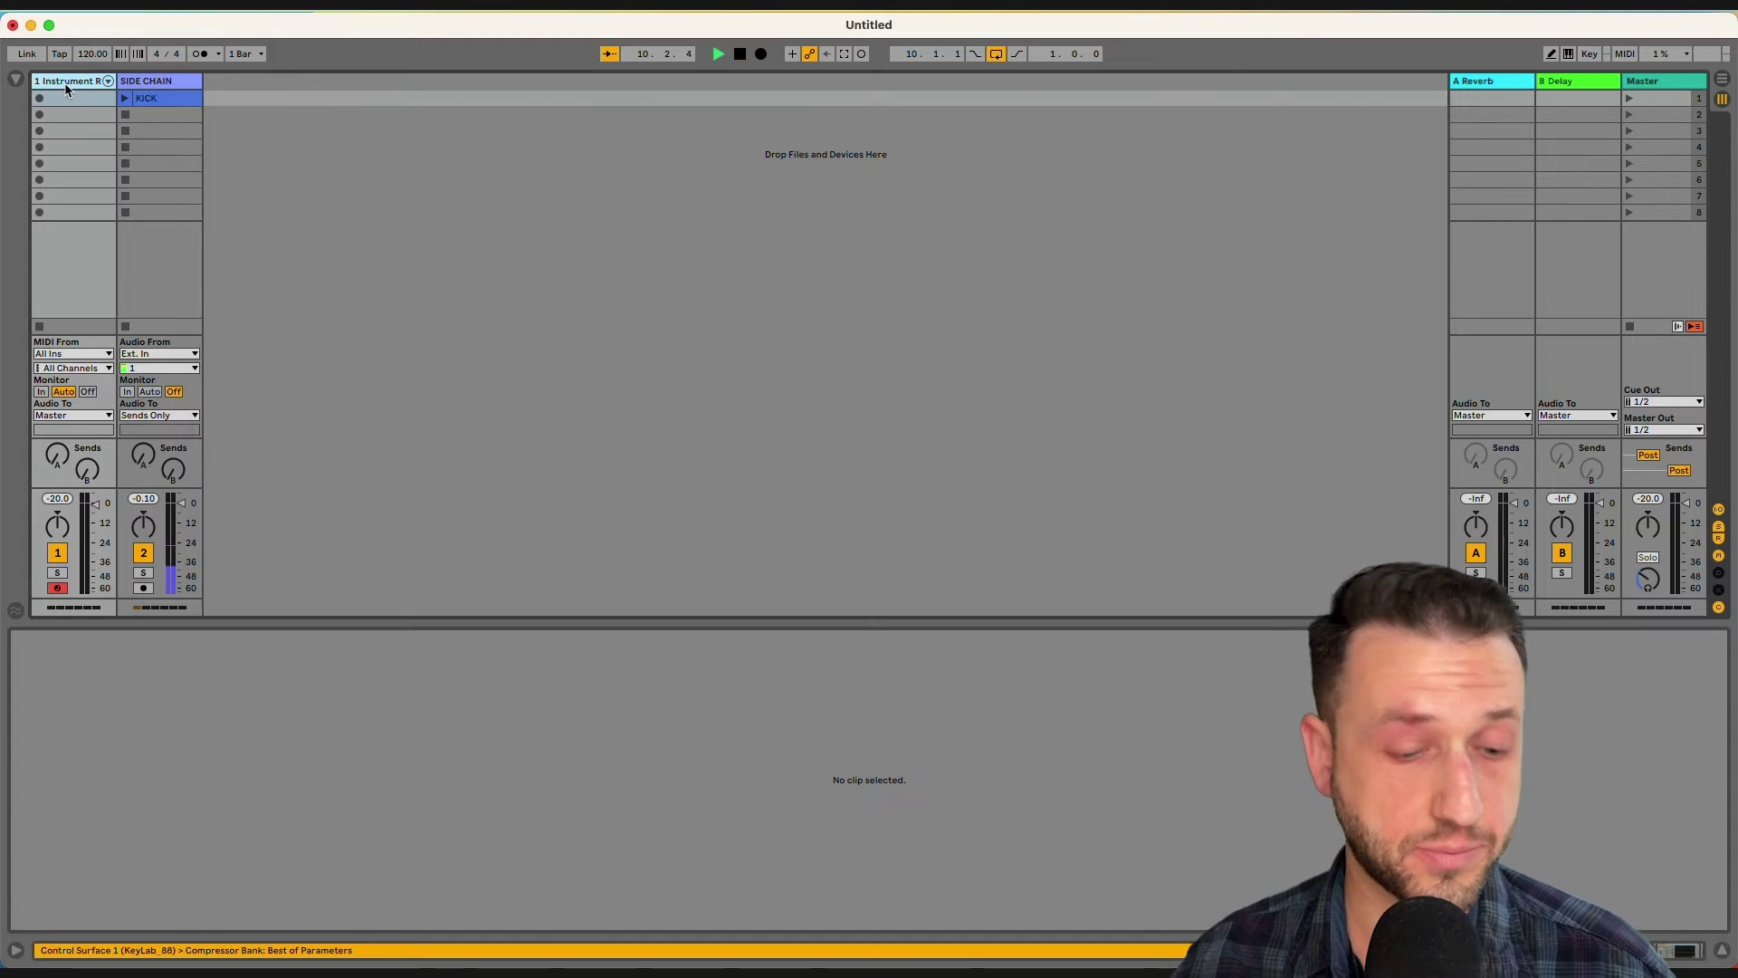
click(63, 84)
double_click(176, 770)
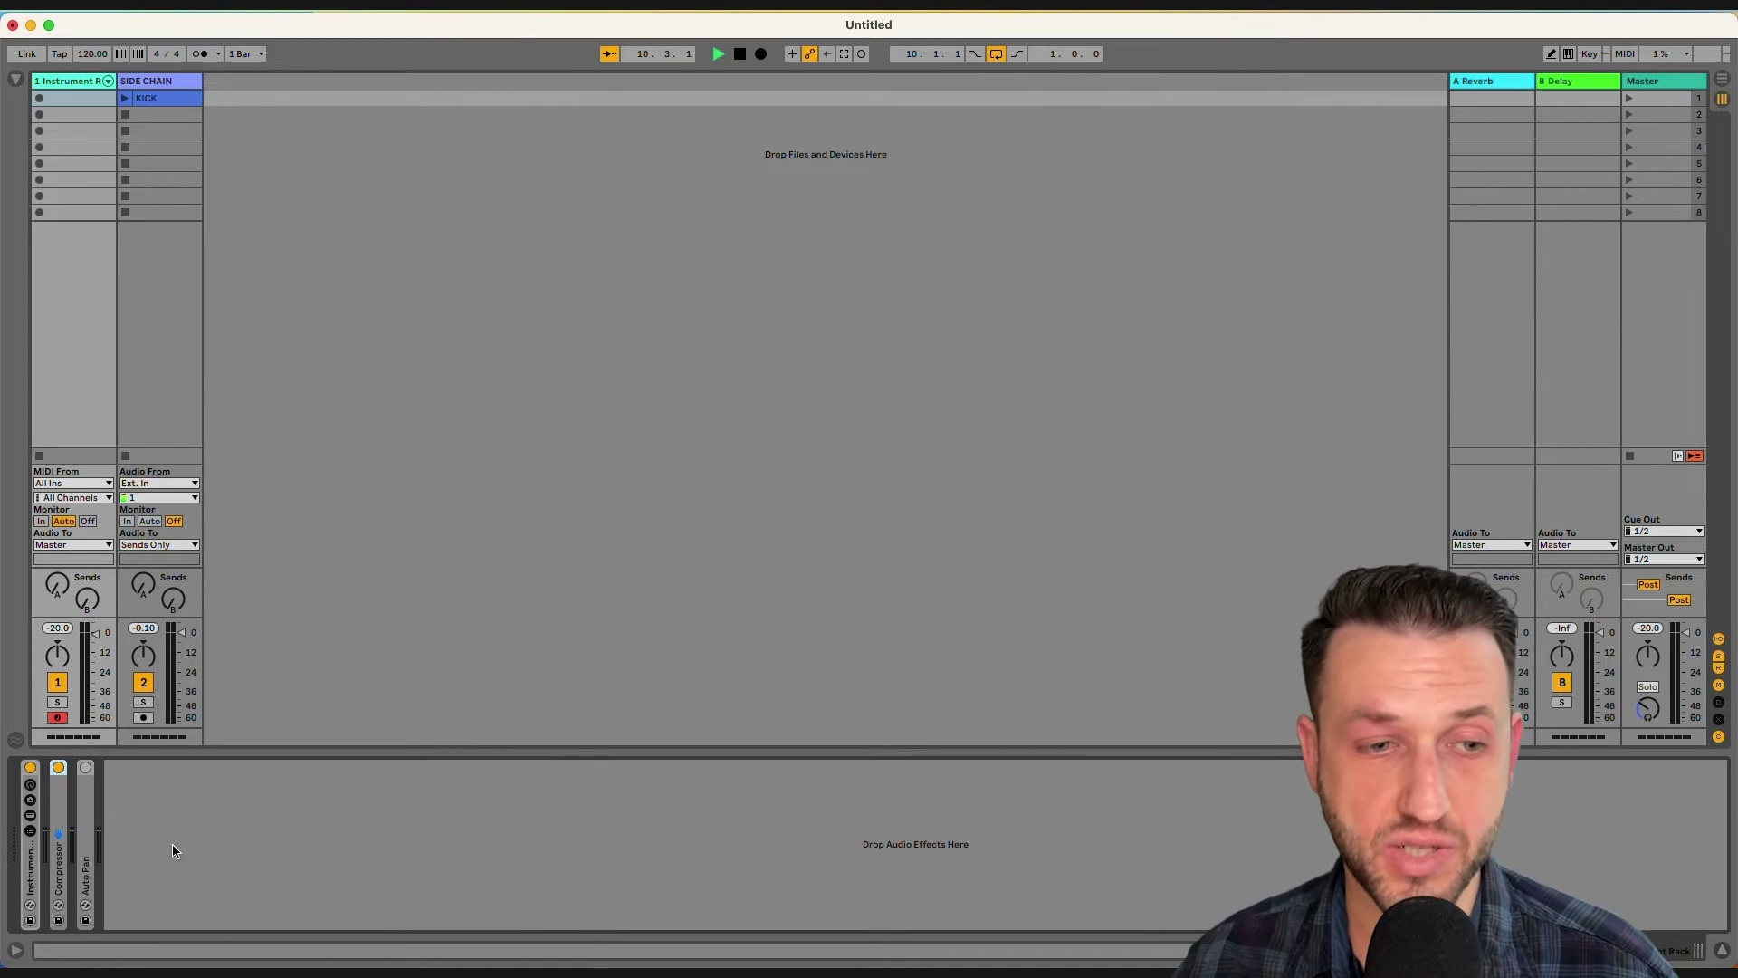
double_click(82, 875)
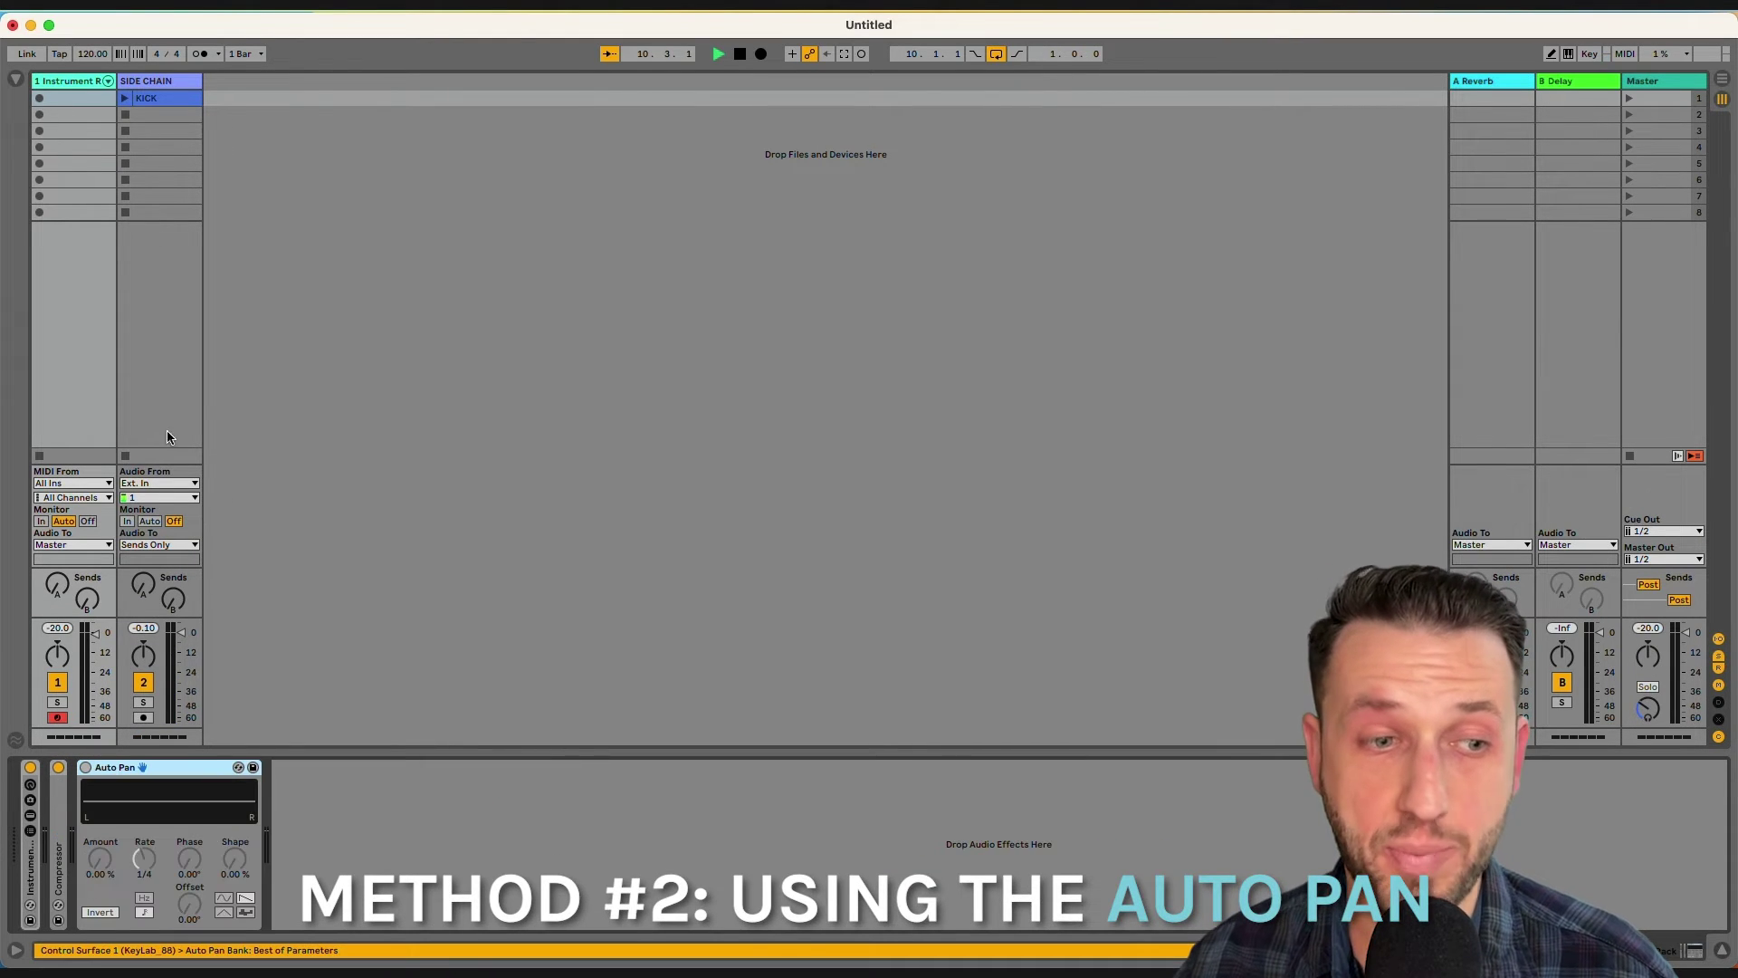
Replace the old Auto Pan with a fresh Auto Pan placed after the Compressor
click(16, 80)
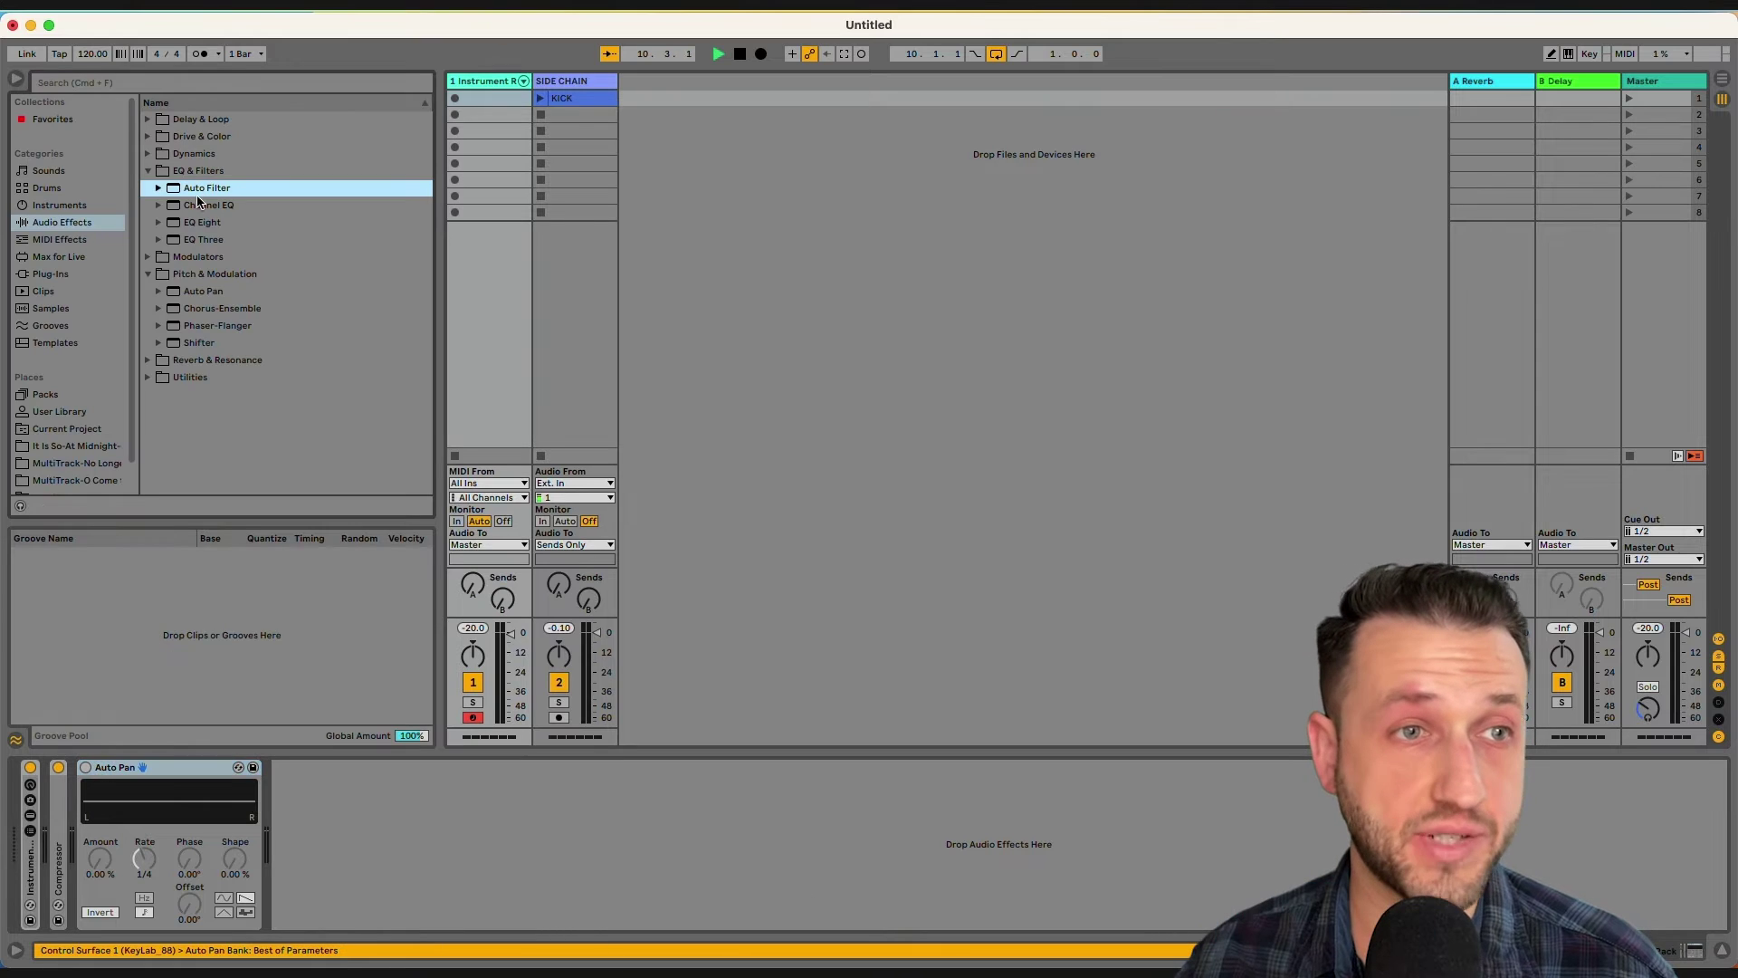
click(146, 171)
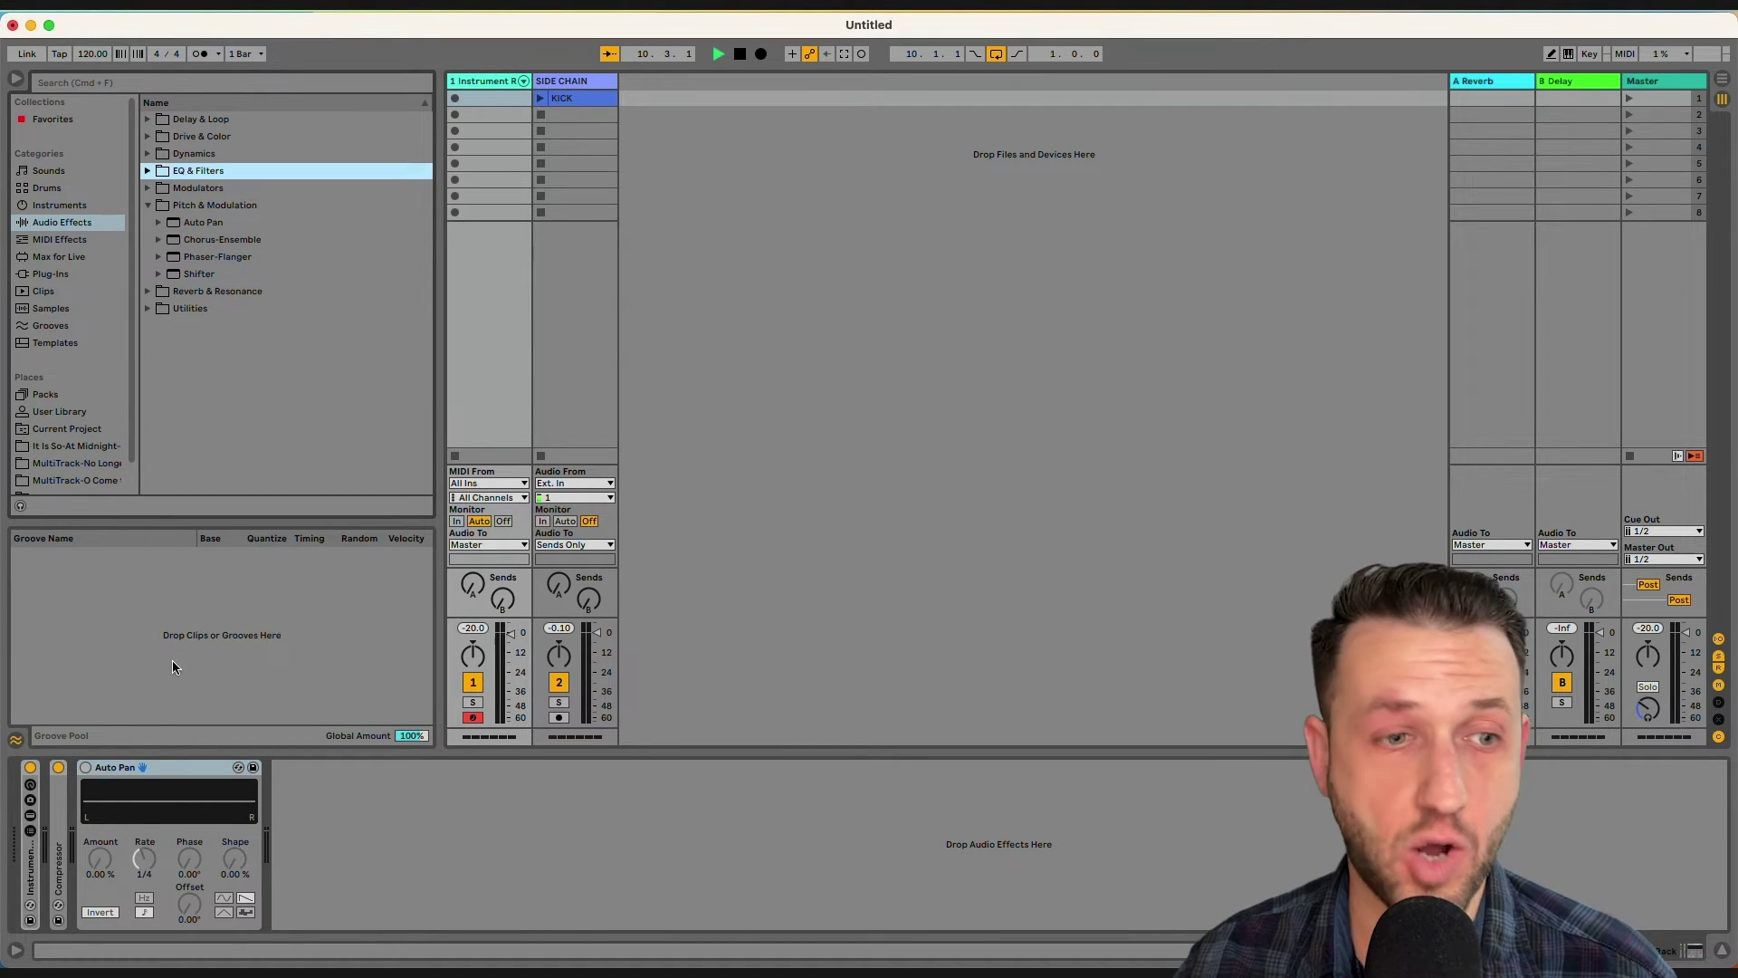
click(161, 772)
key(Delete)
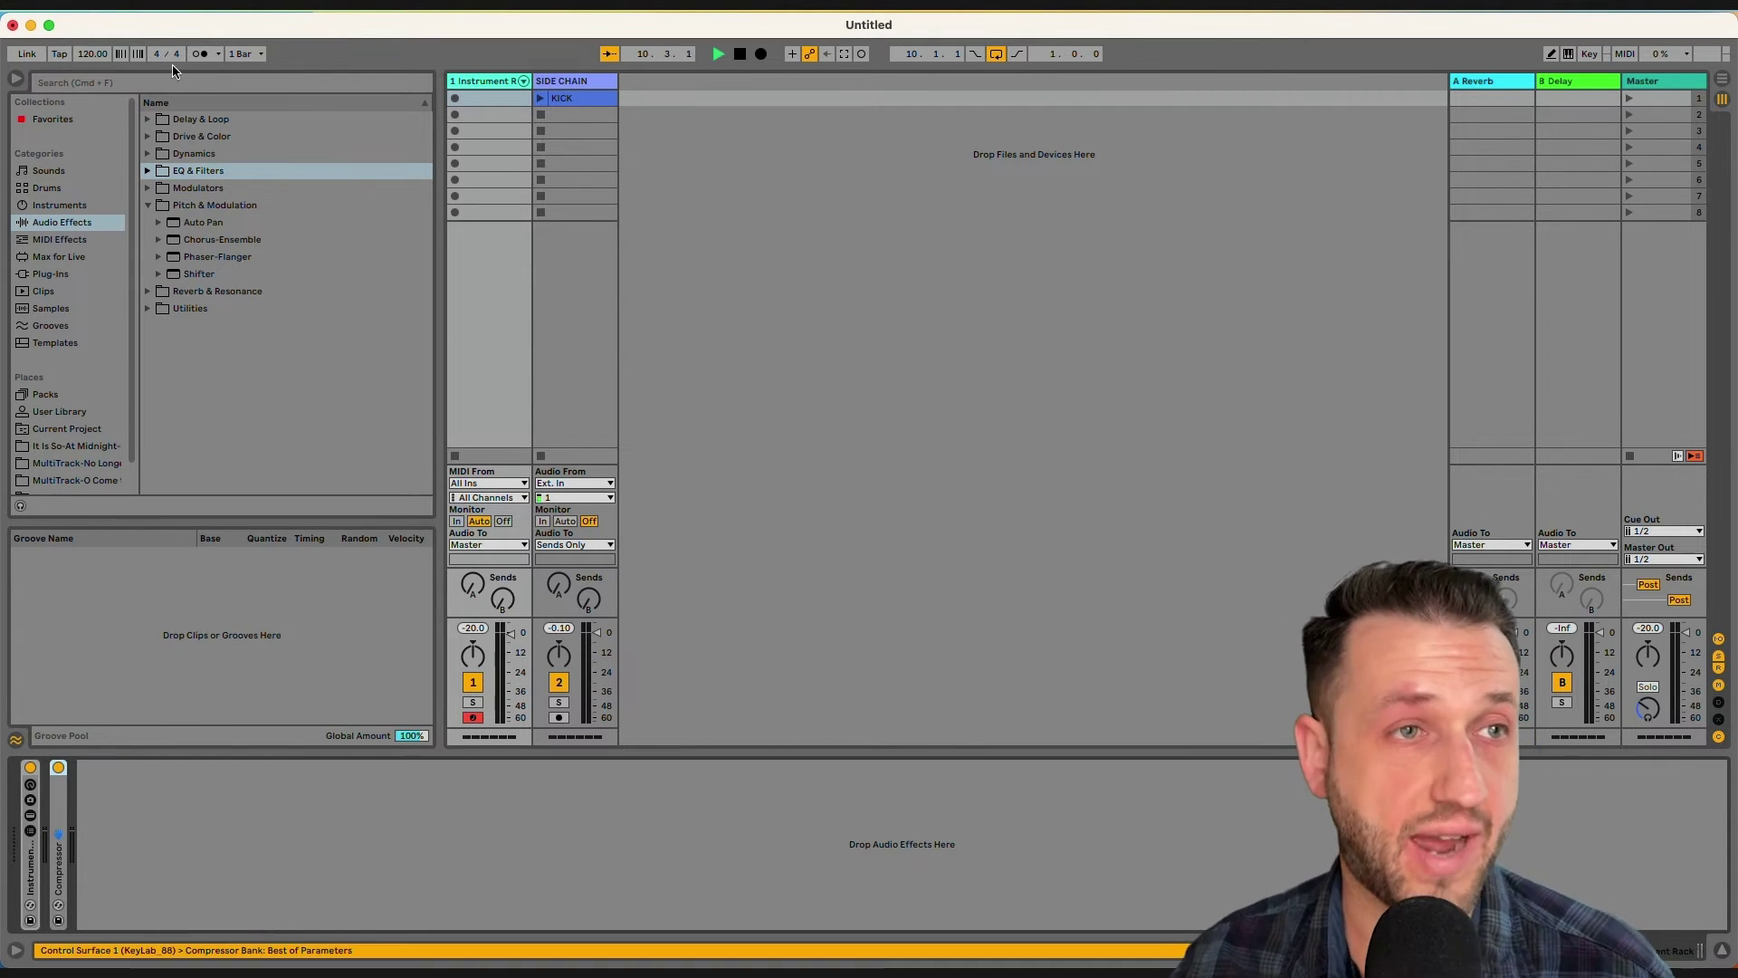
key(super+f)
text(auto)
drag(203, 153, 235, 818)
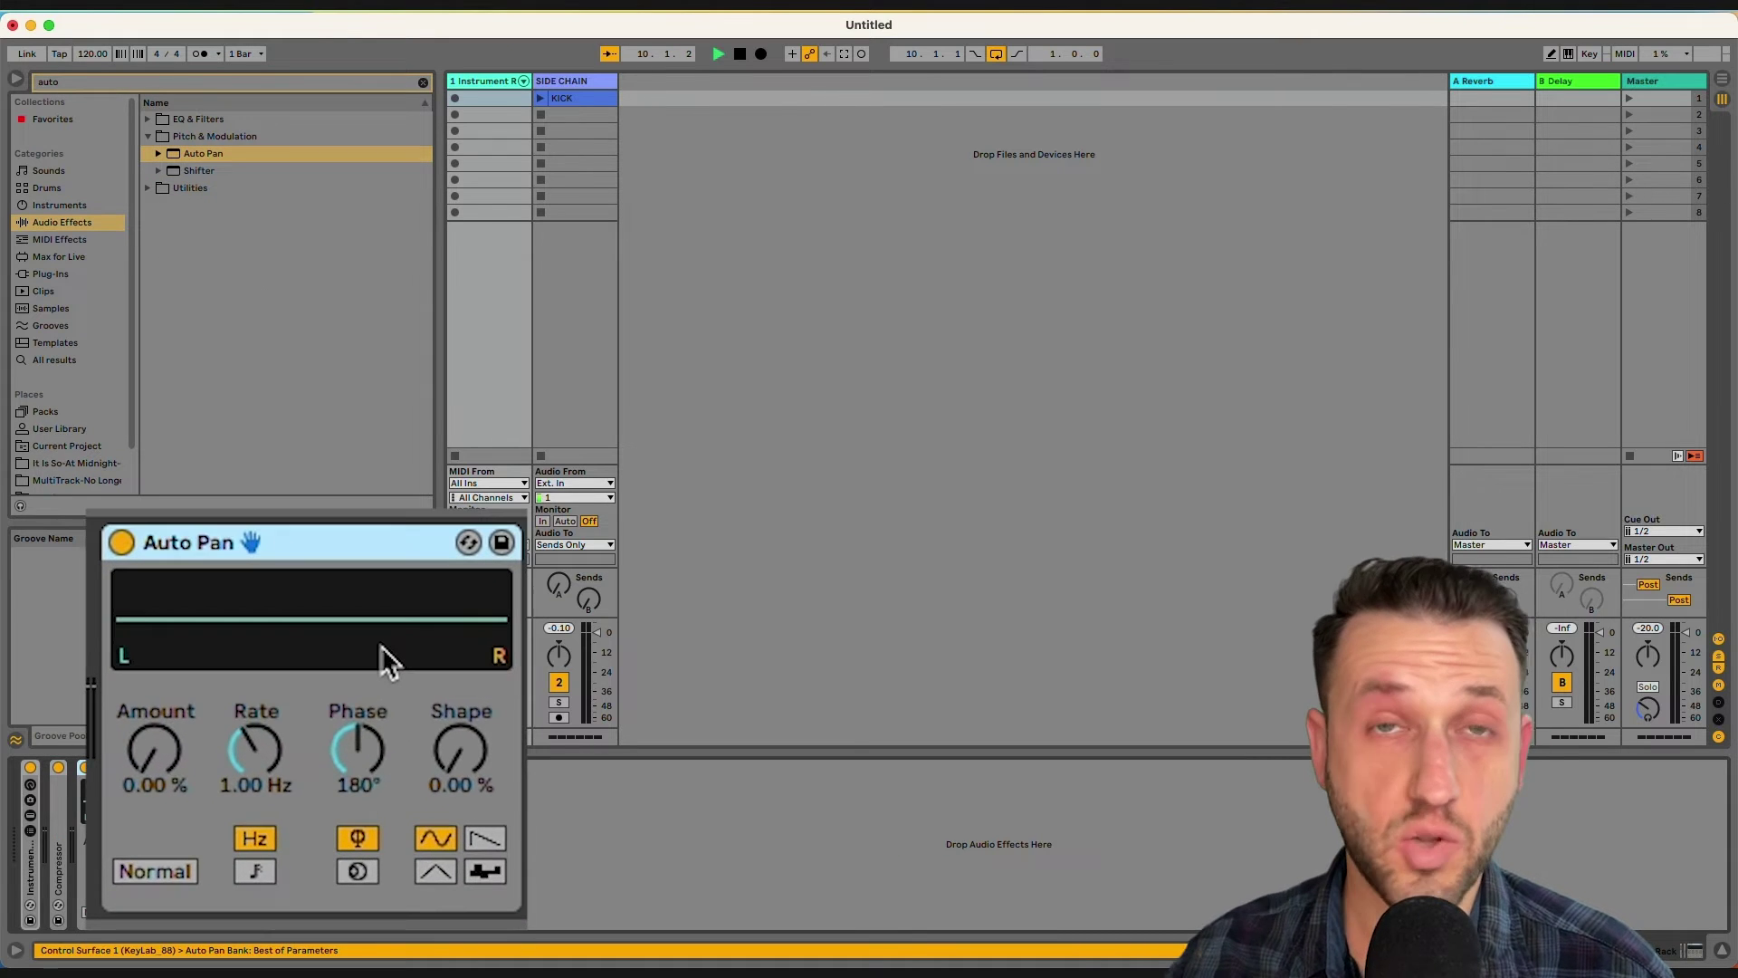
Set Auto Pan to an inverted saw, 0° phase, synced 1/4 rate and about 82% amount
click(489, 840)
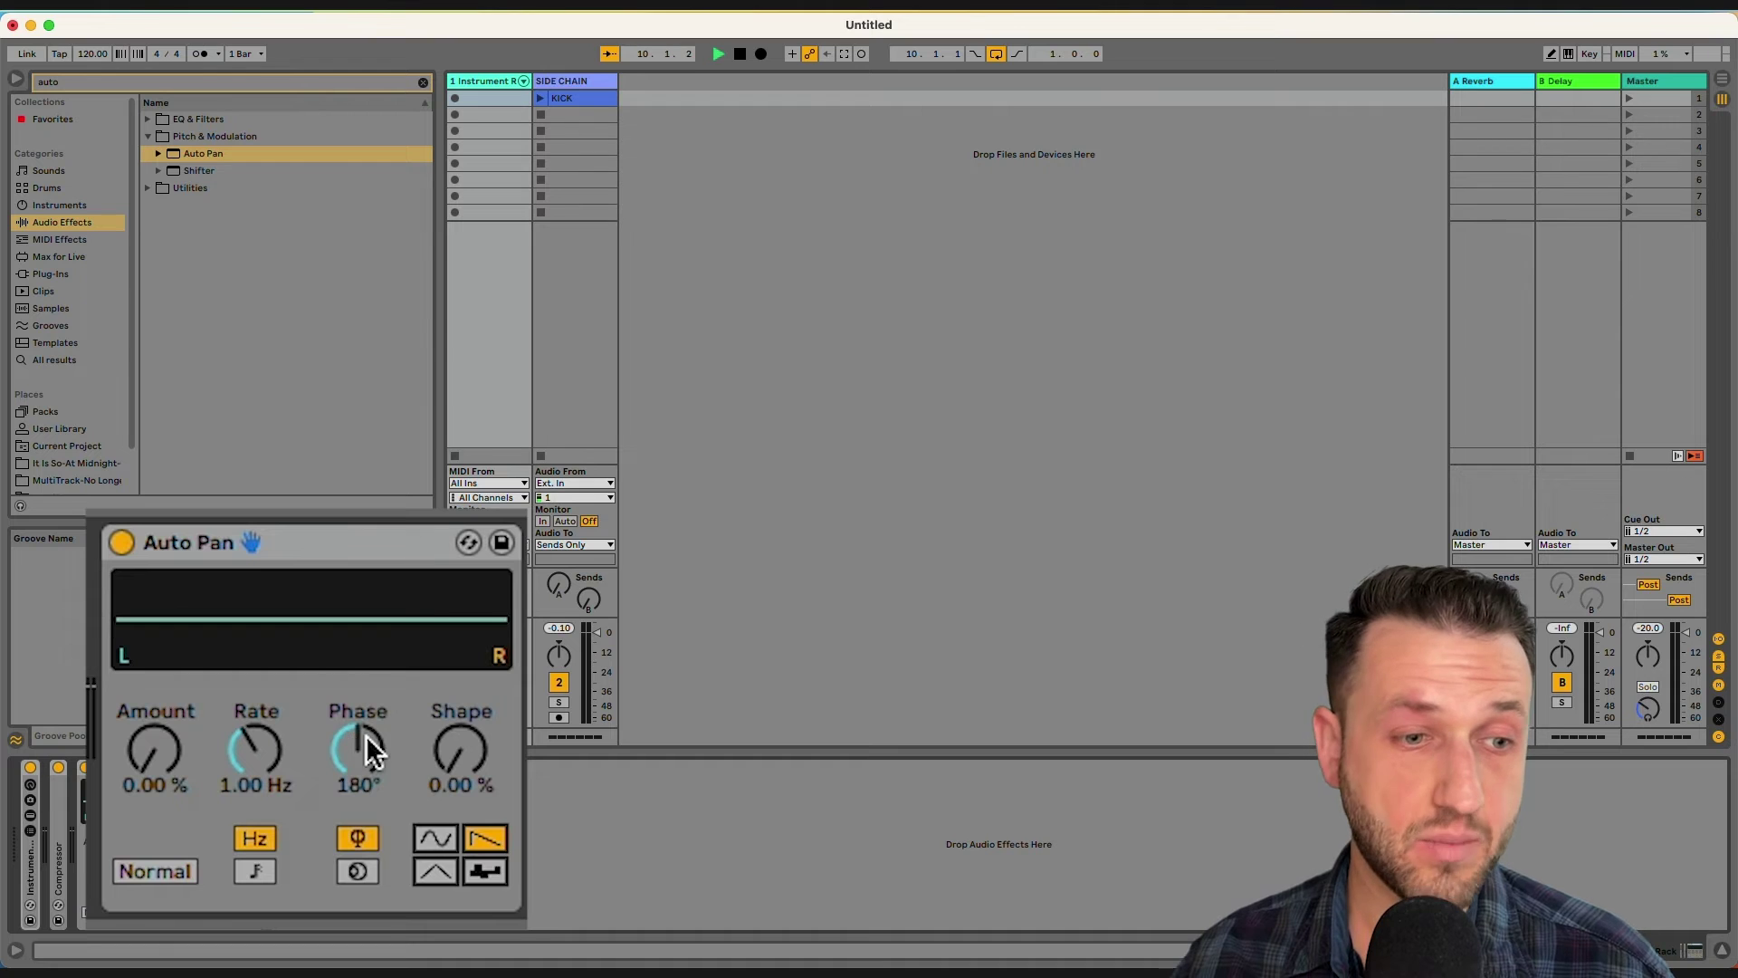
drag(366, 735, 366, 796)
click(255, 872)
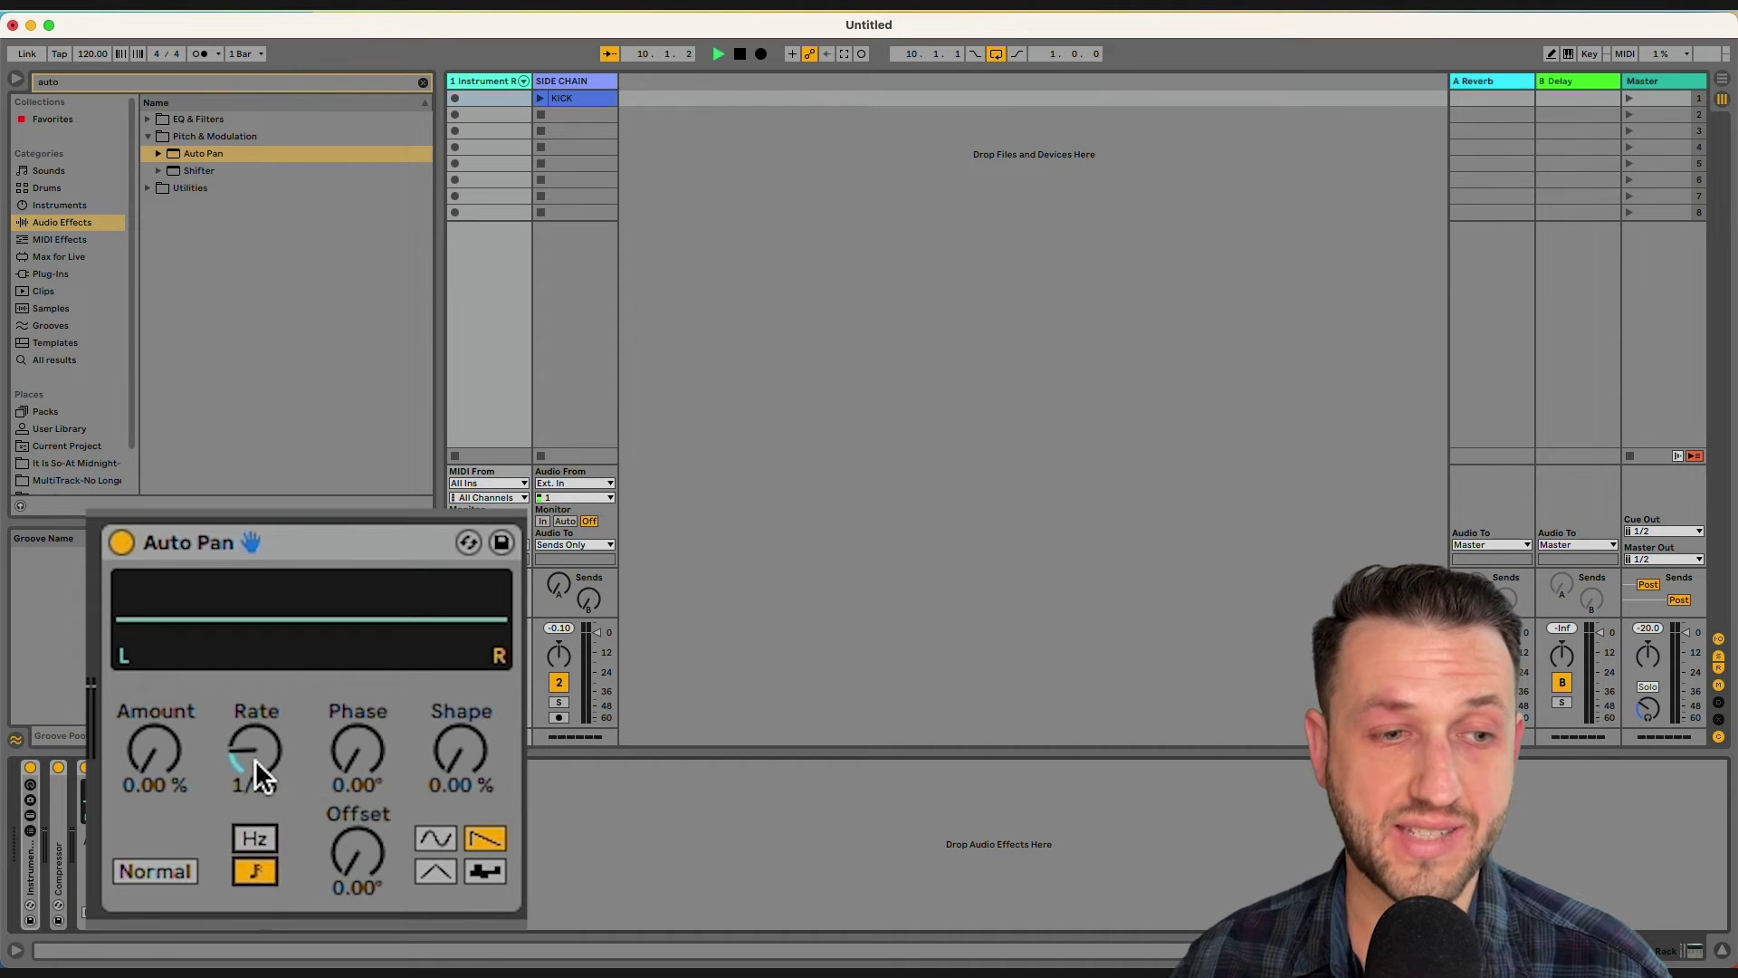
drag(254, 759, 254, 736)
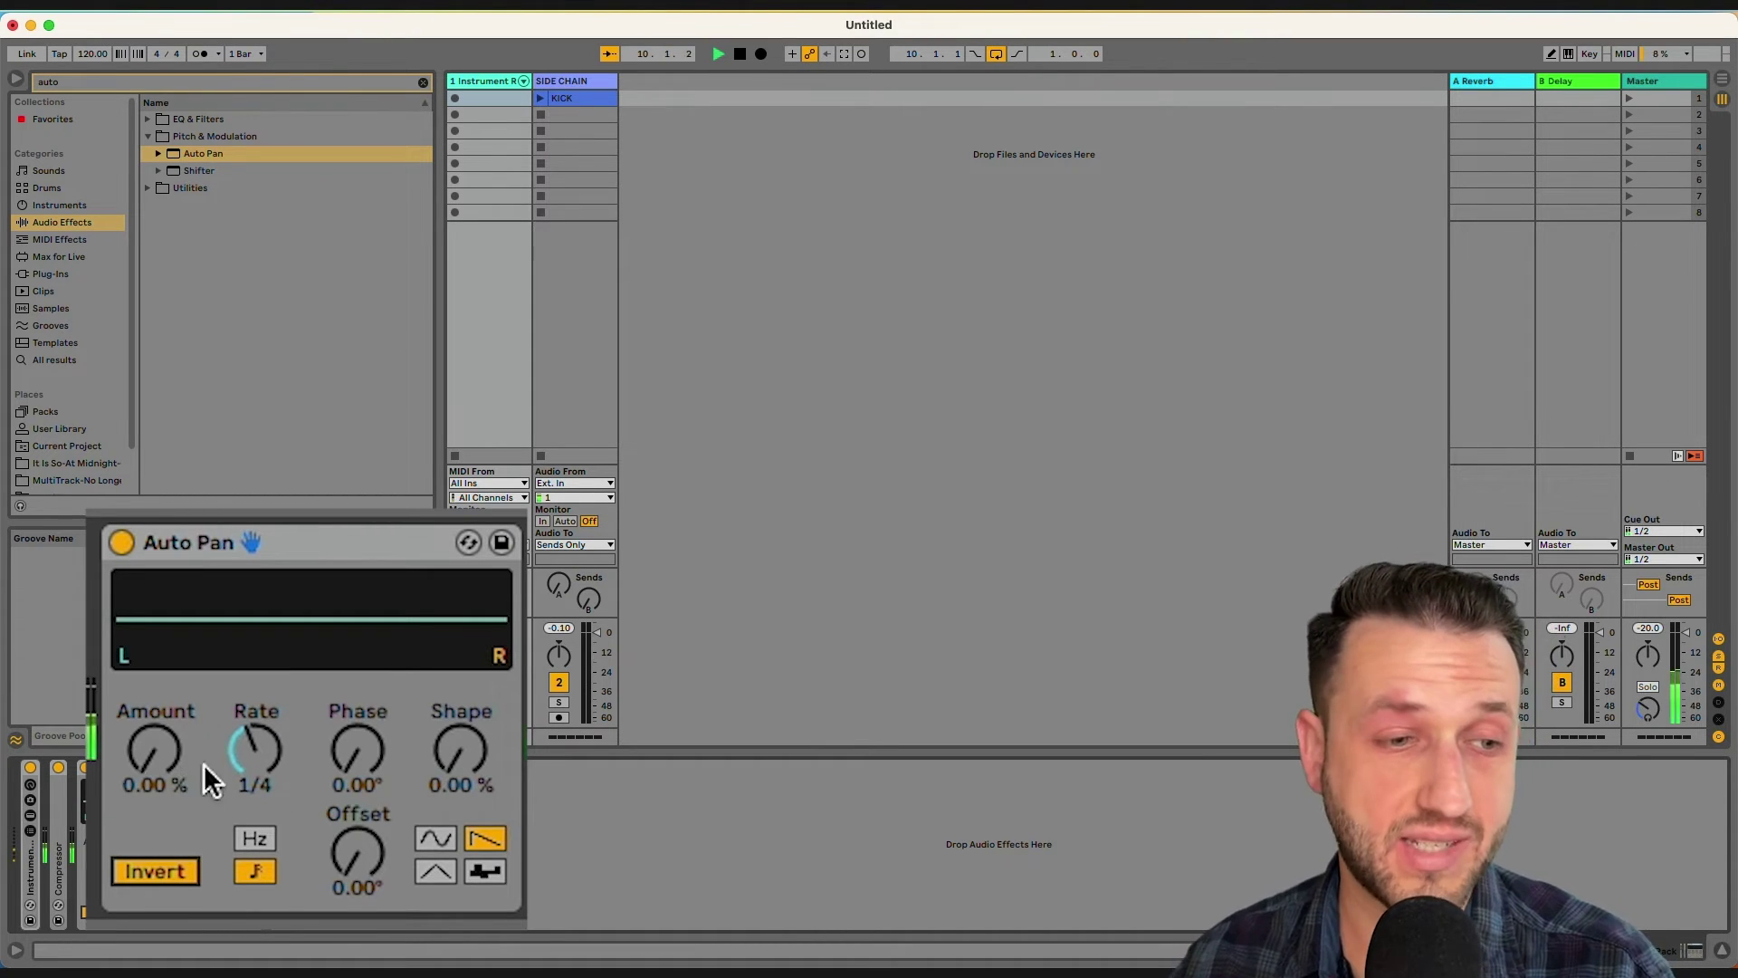
drag(201, 768, 202, 677)
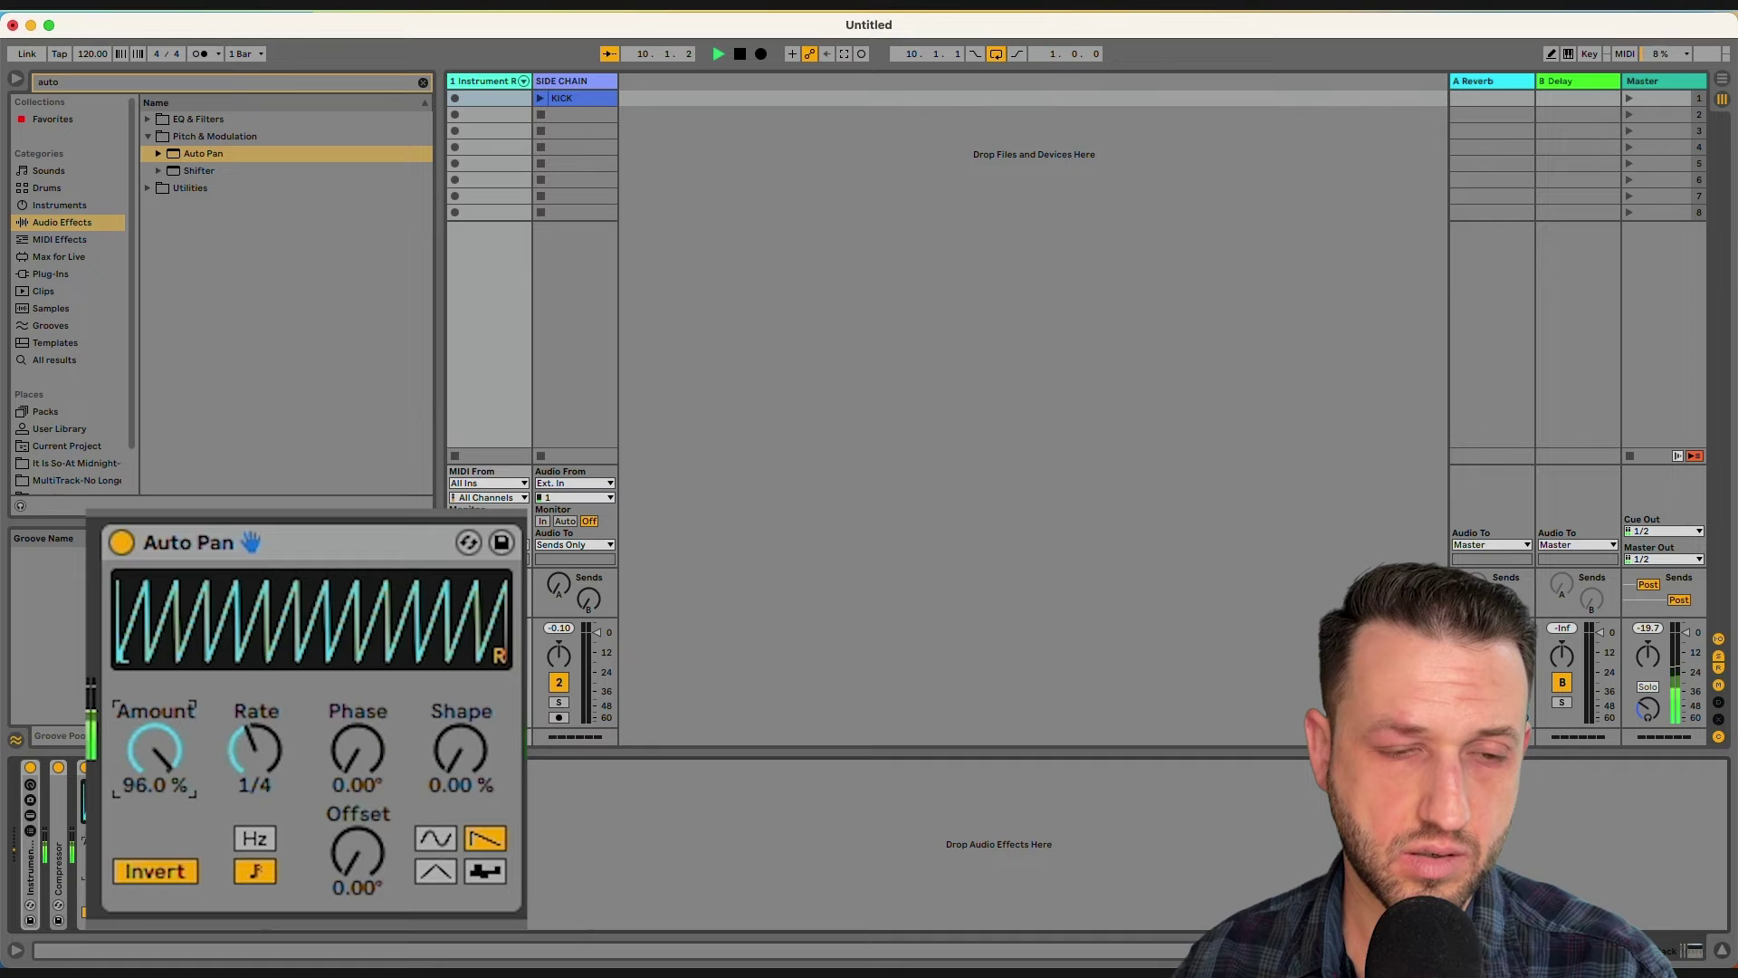
drag(155, 749, 160, 778)
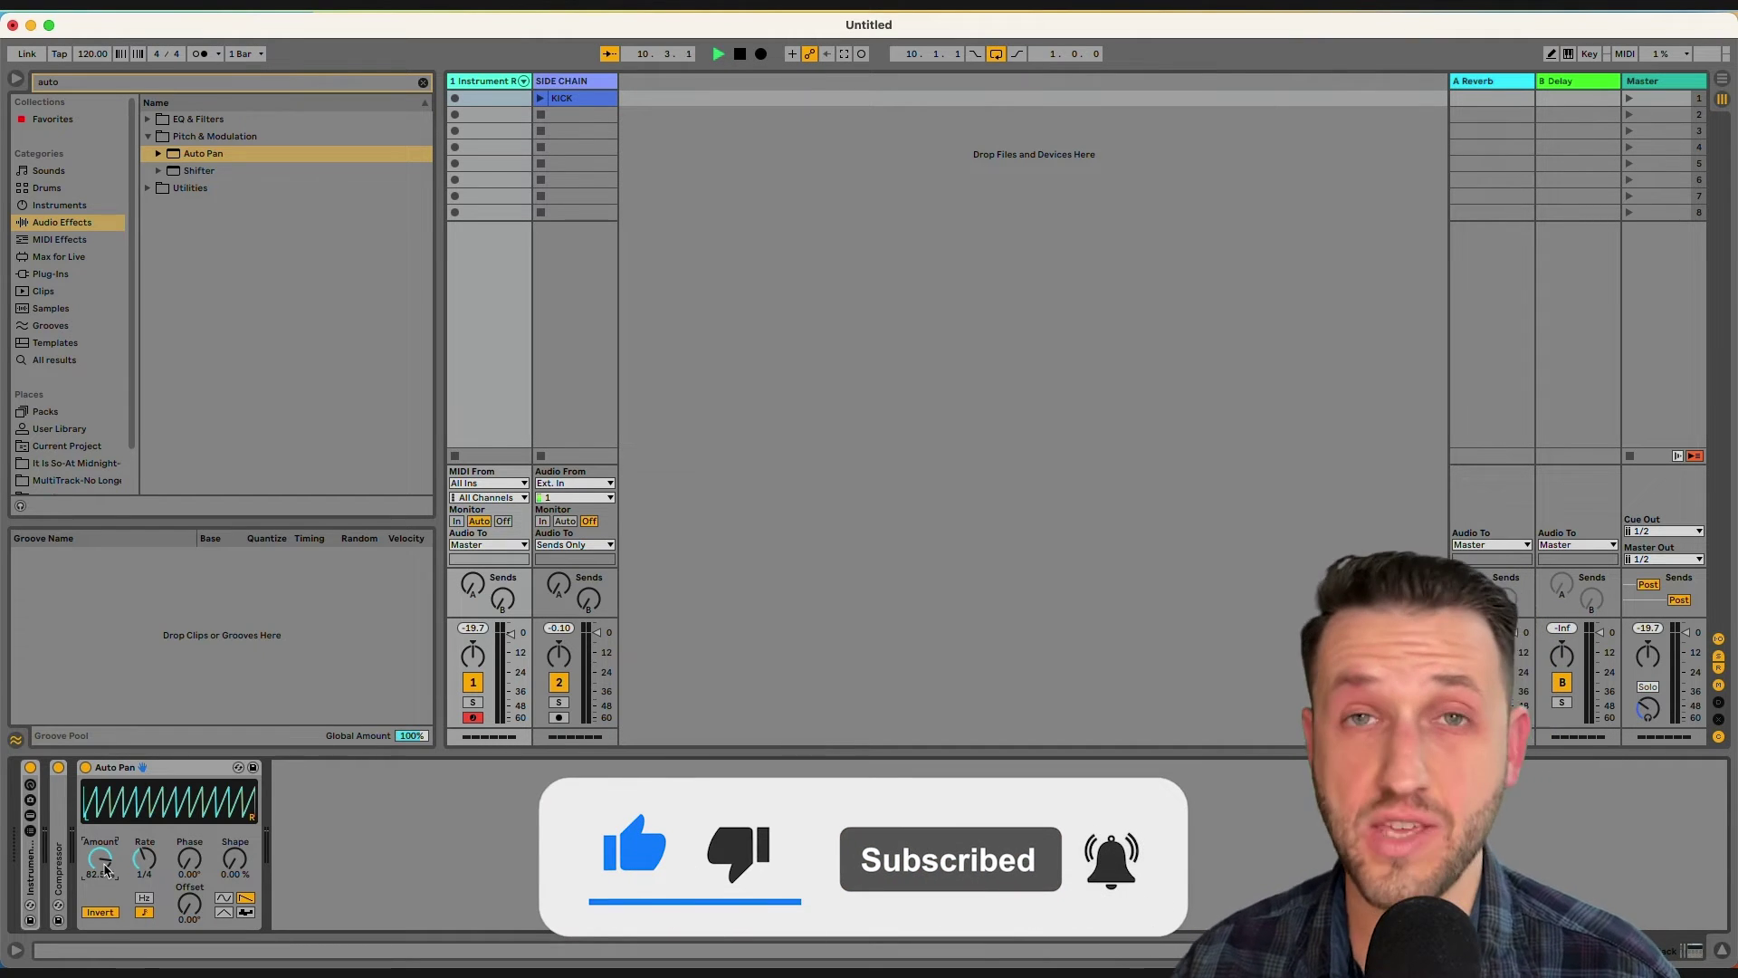
Add an Auto Filter after Auto Pan with cutoff 647 Hz and 28% resonance
double_click(161, 768)
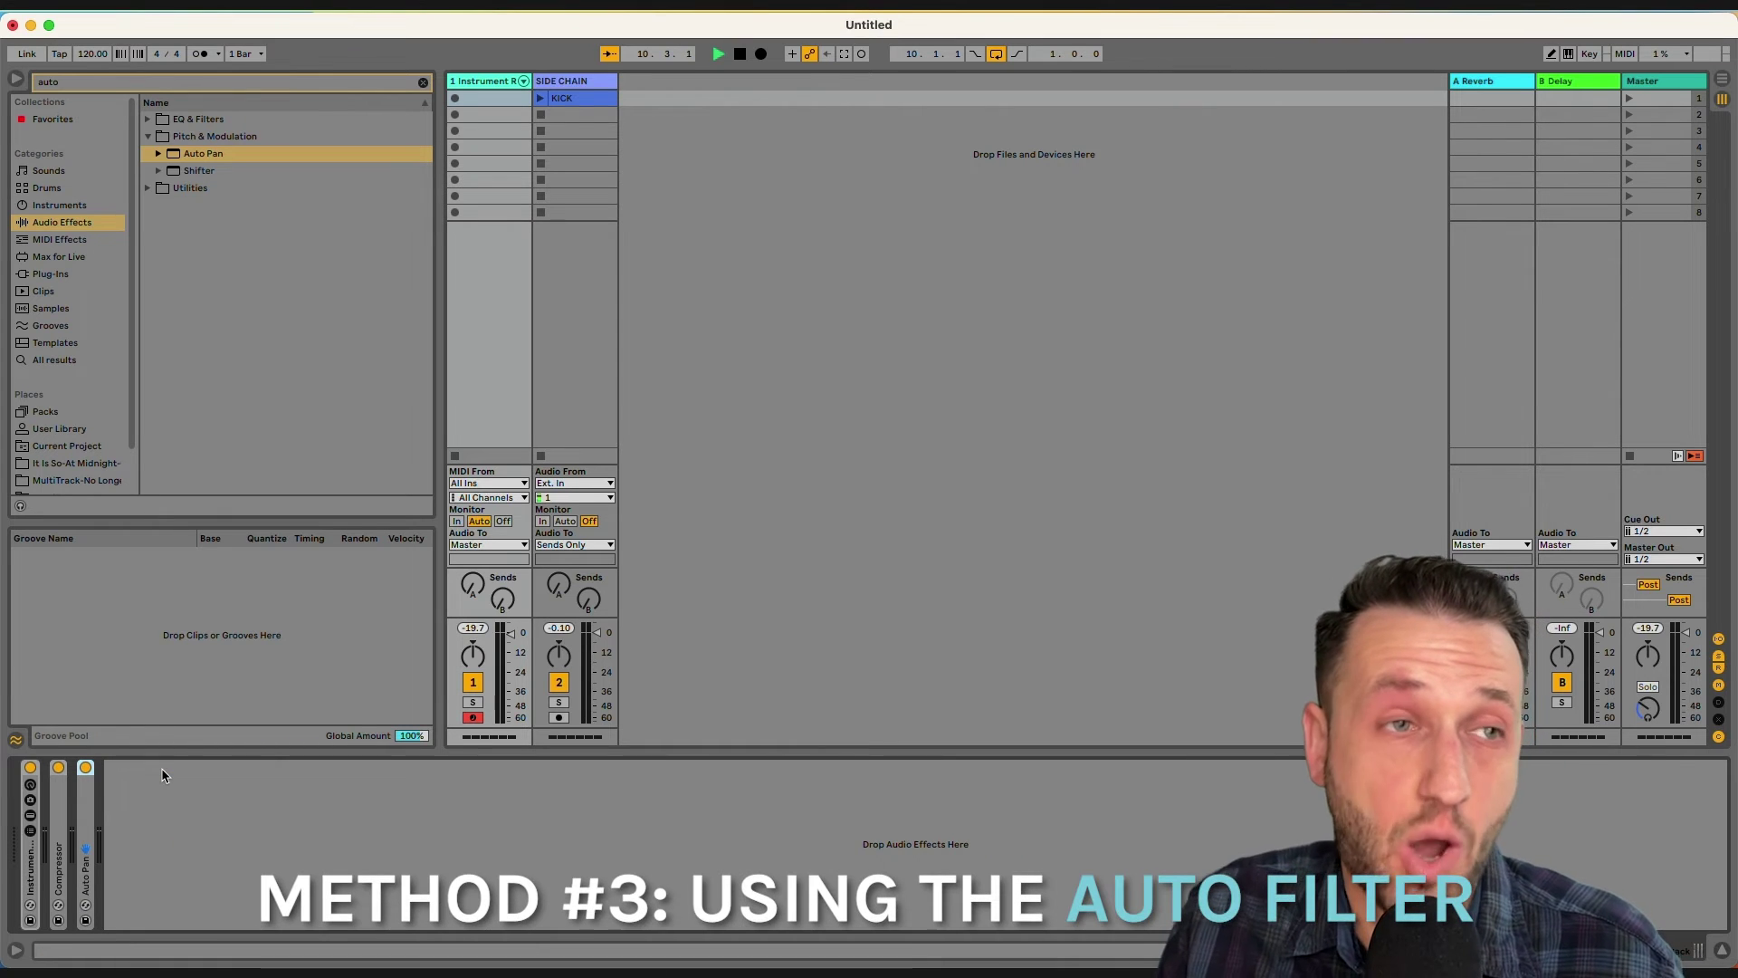
text(filter)
key(Return)
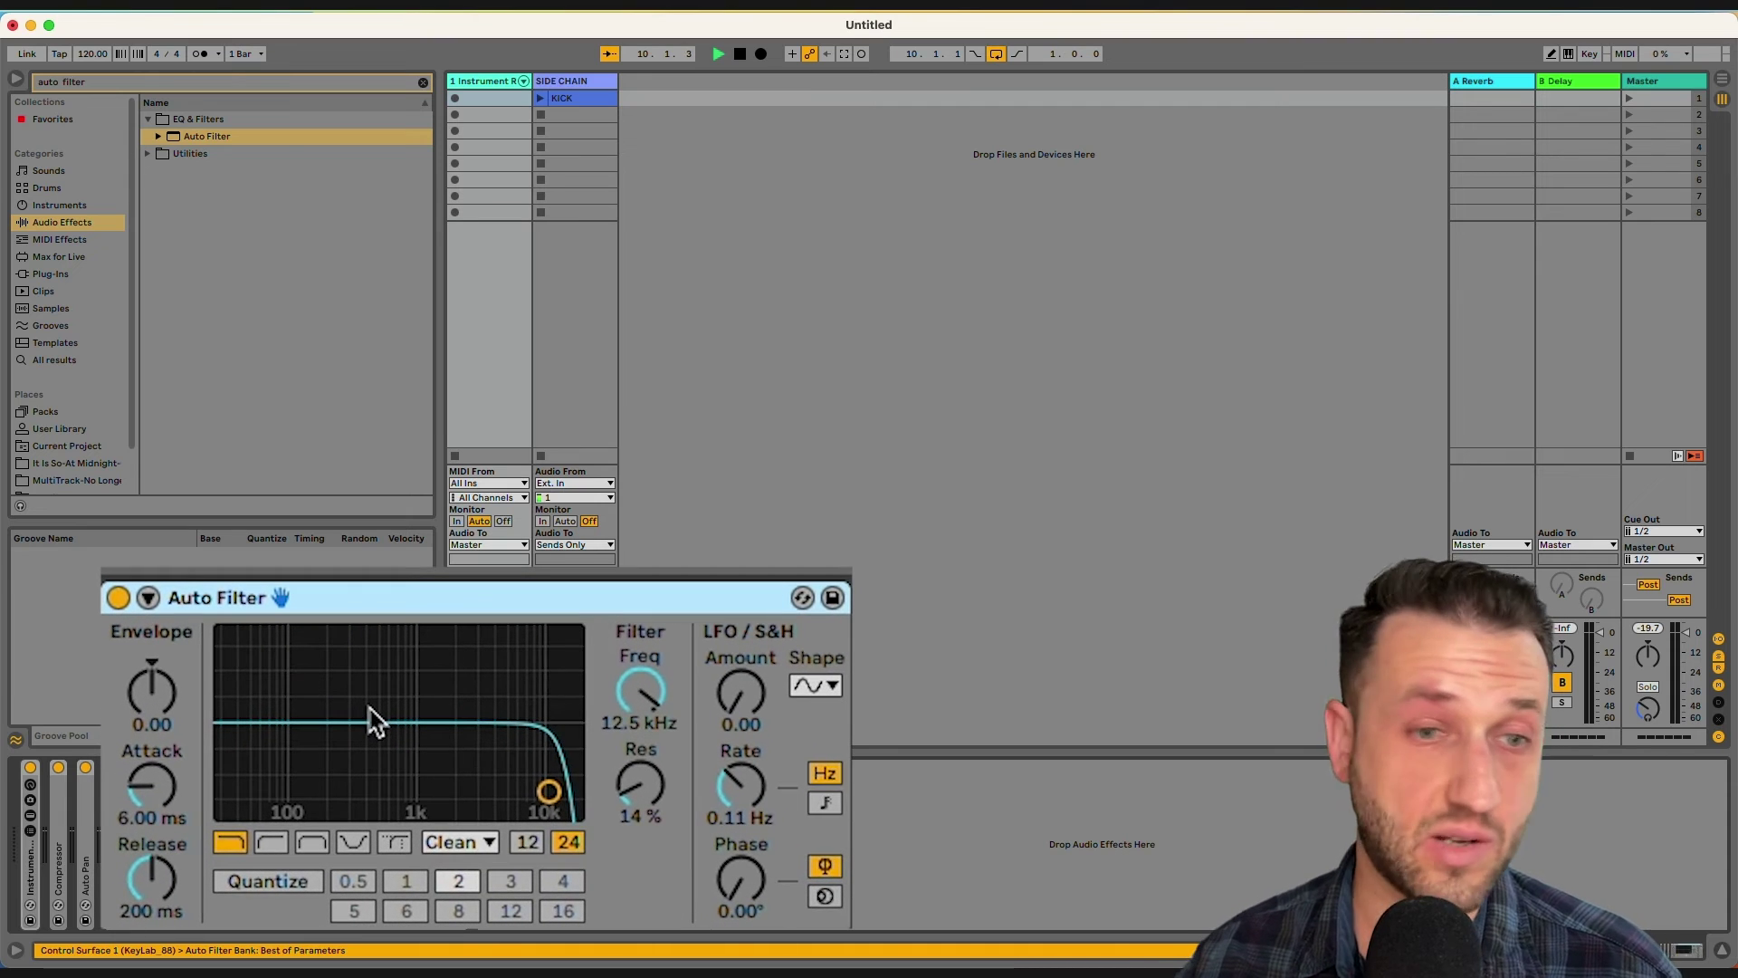
drag(549, 790, 373, 769)
drag(643, 701, 643, 702)
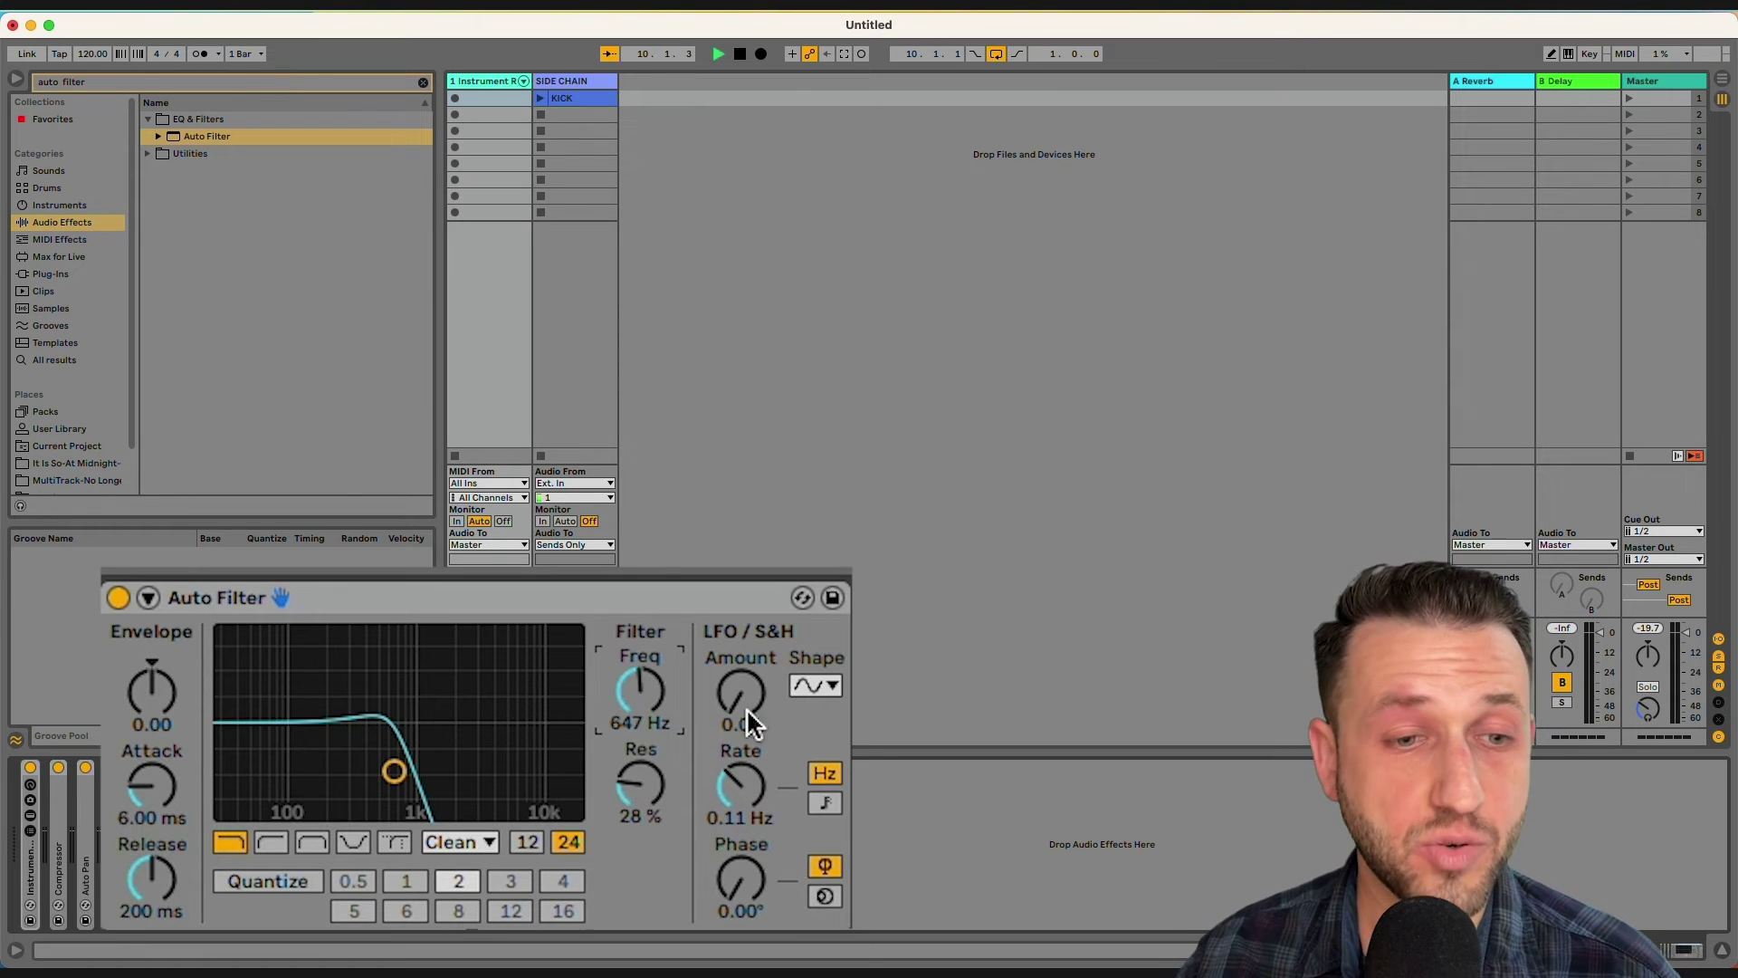
Give the filter LFO a rising saw shape, synced 1/4 rate and amount about 13.6
click(817, 686)
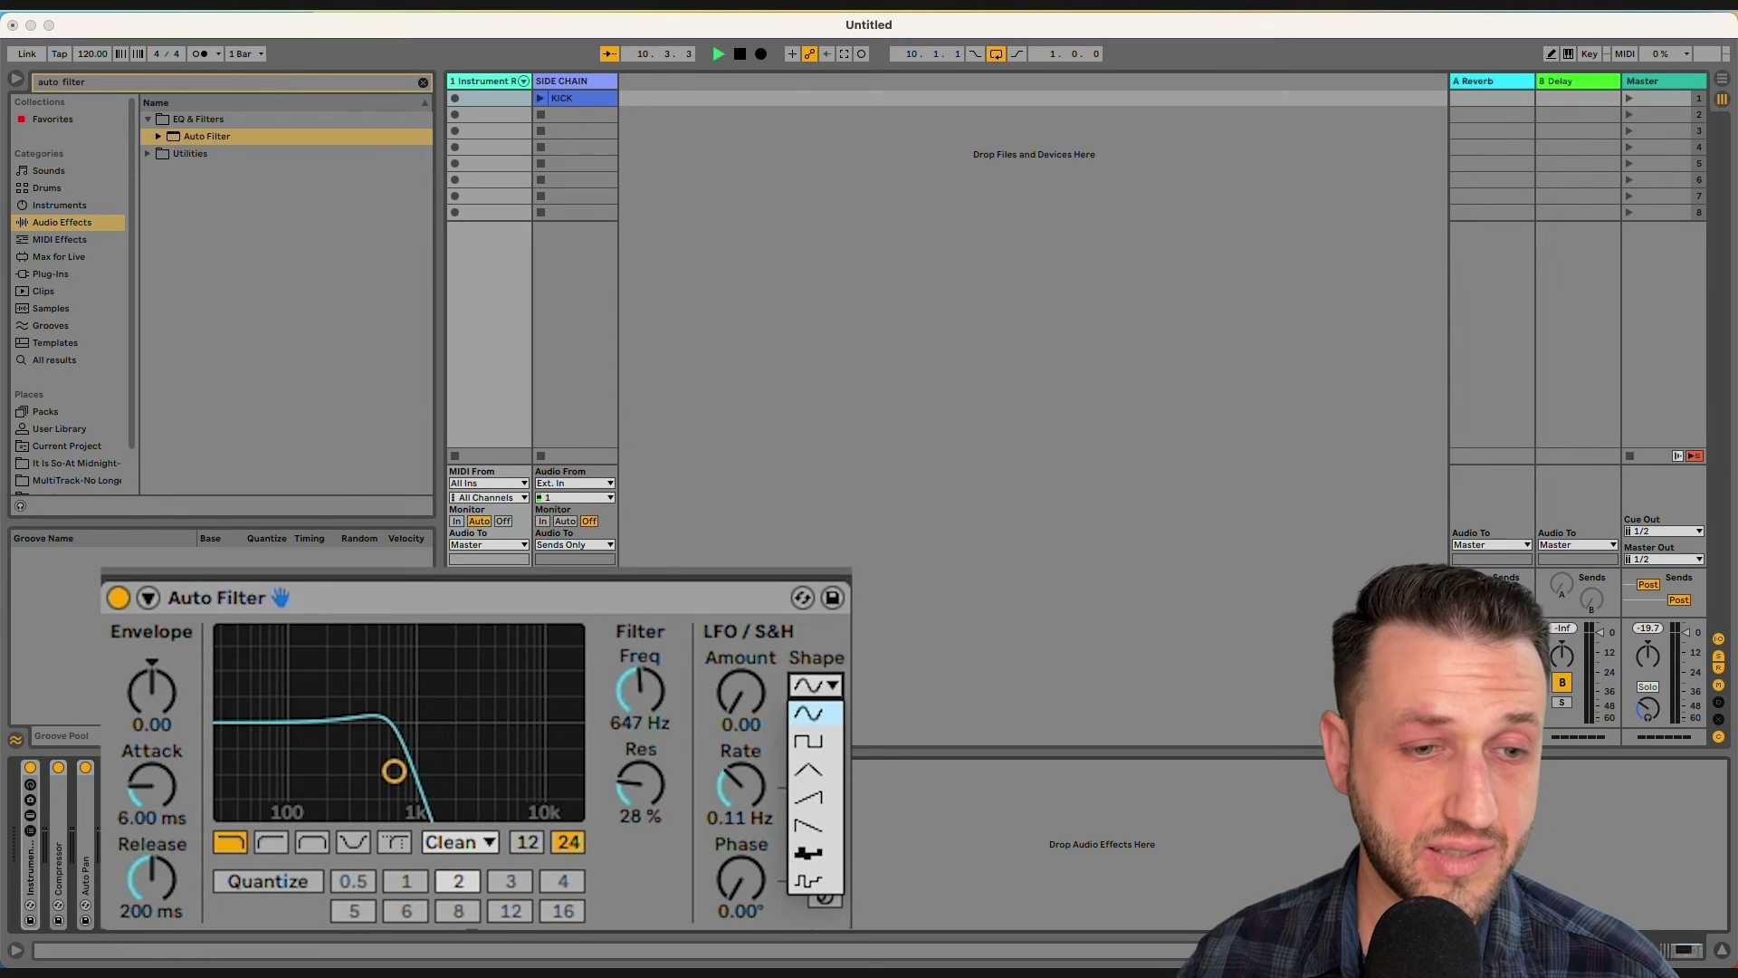
click(824, 800)
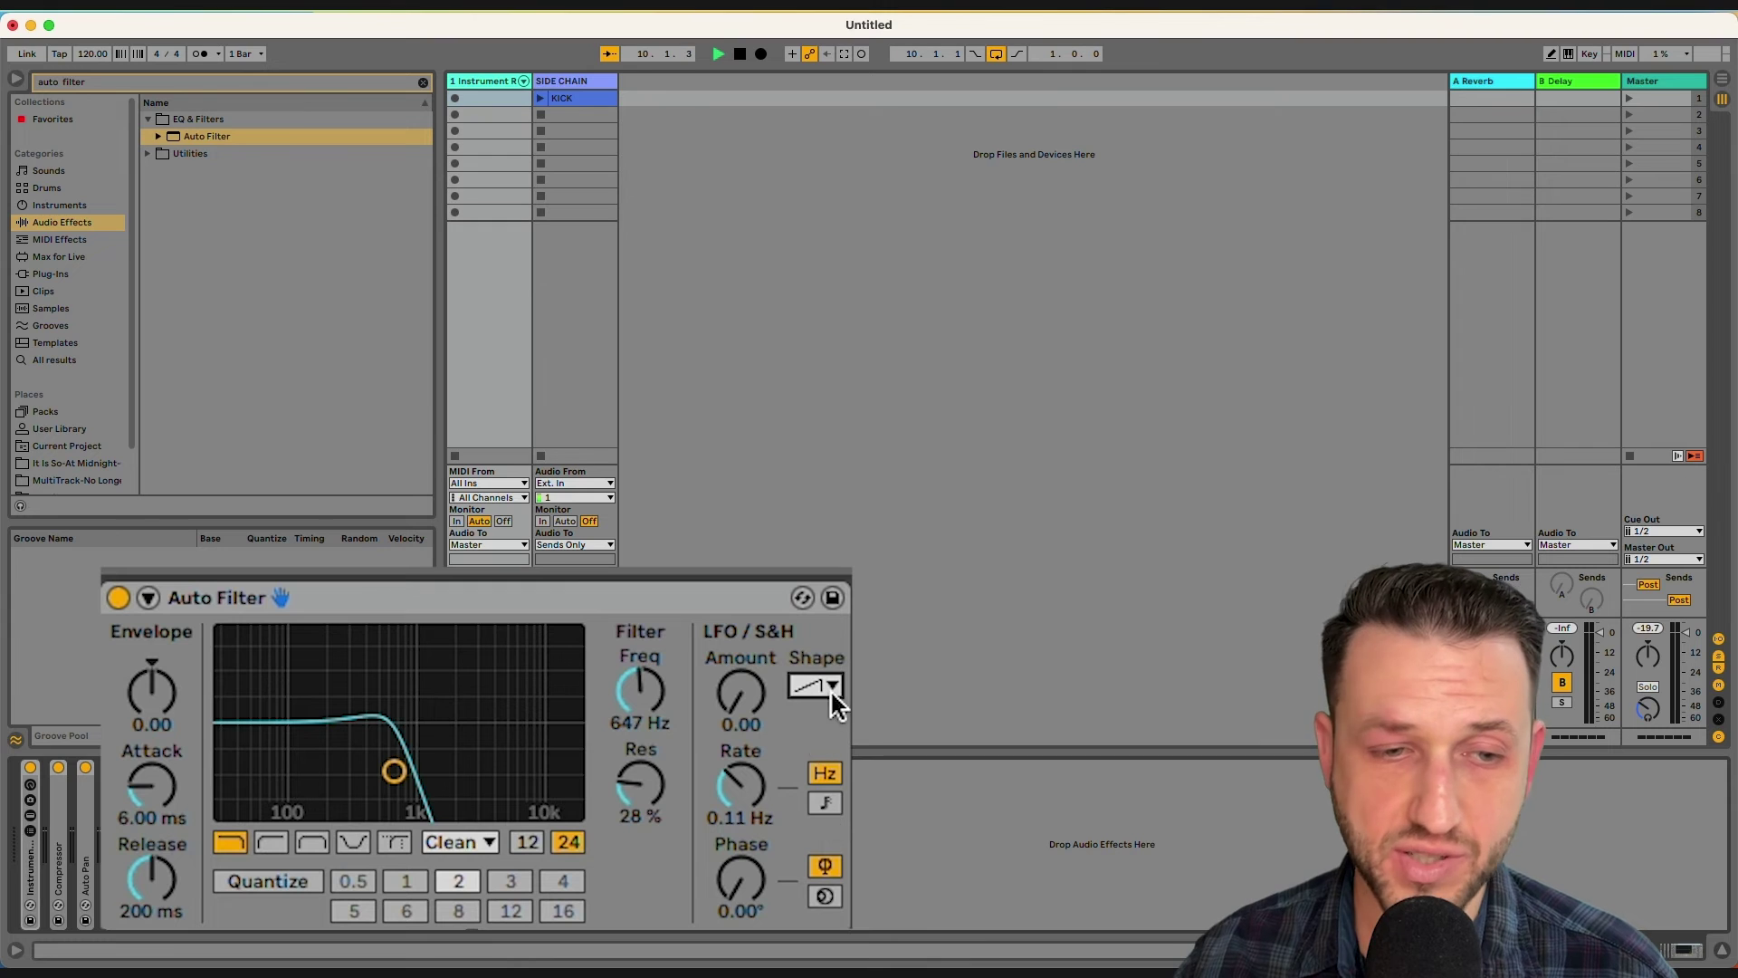
click(823, 802)
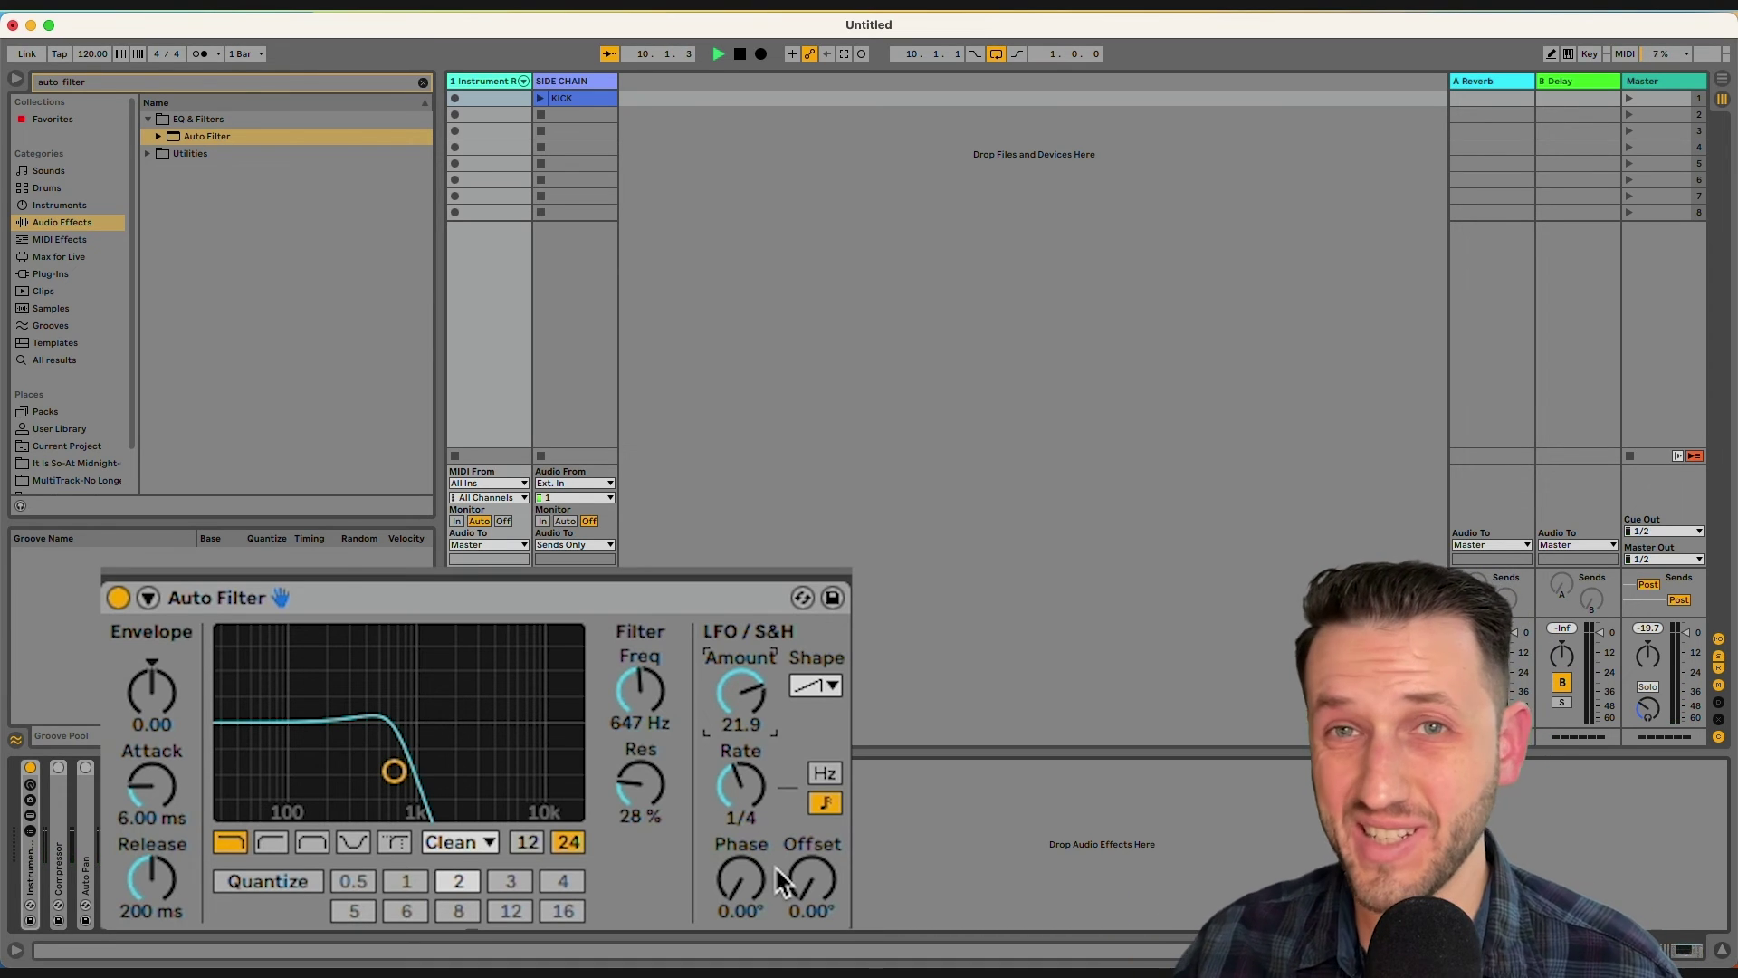
drag(759, 726, 759, 665)
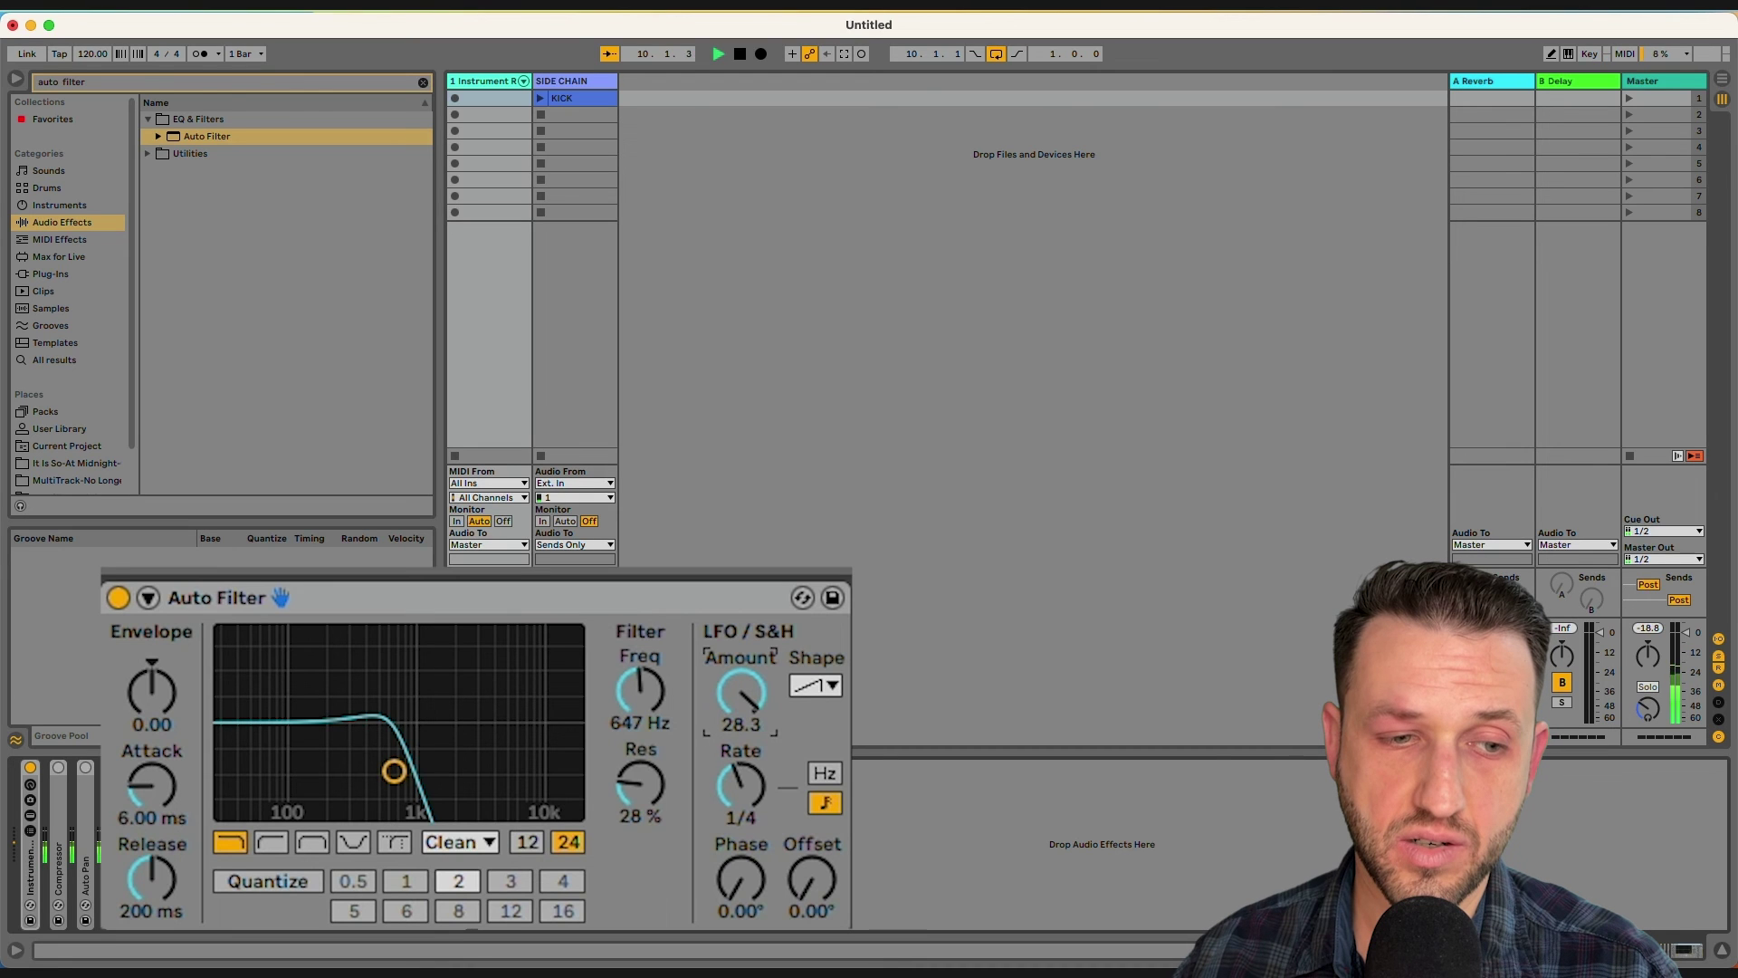
drag(759, 665, 759, 710)
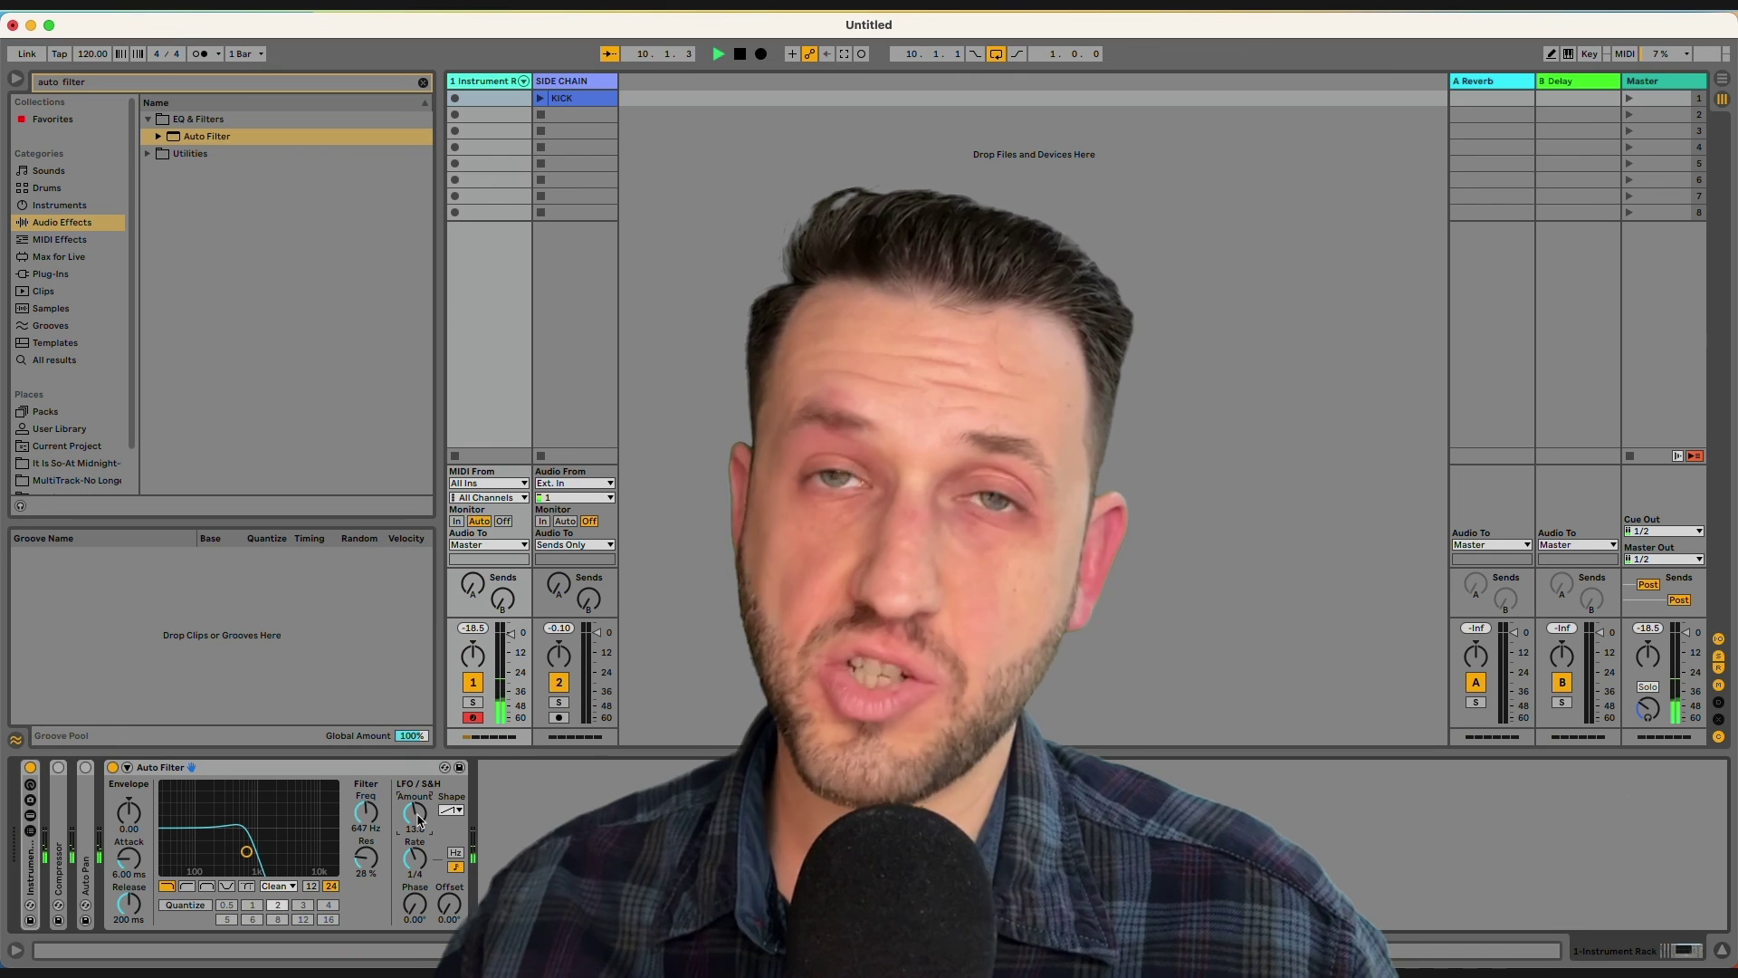